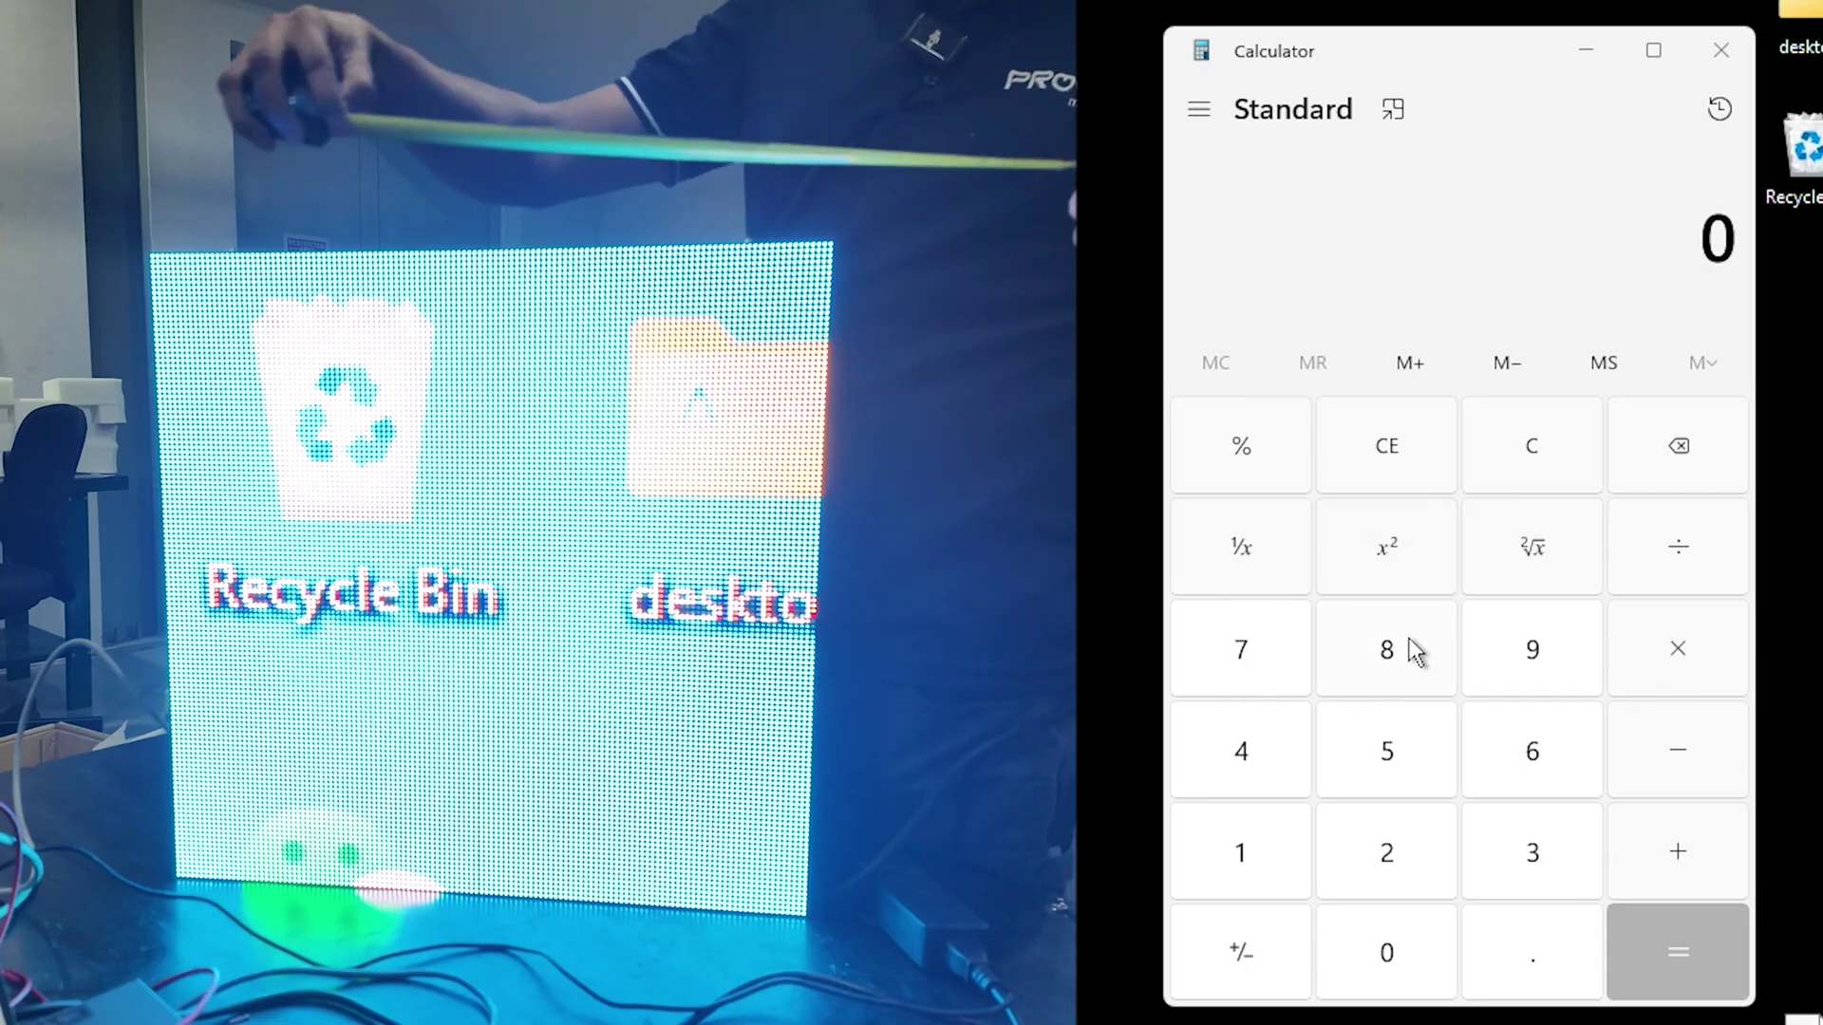
Step: Compute 500 ÷ 3.91 in Calculator, giving about 127.88, roughly 128 pixels per side
left_click(1466, 681)
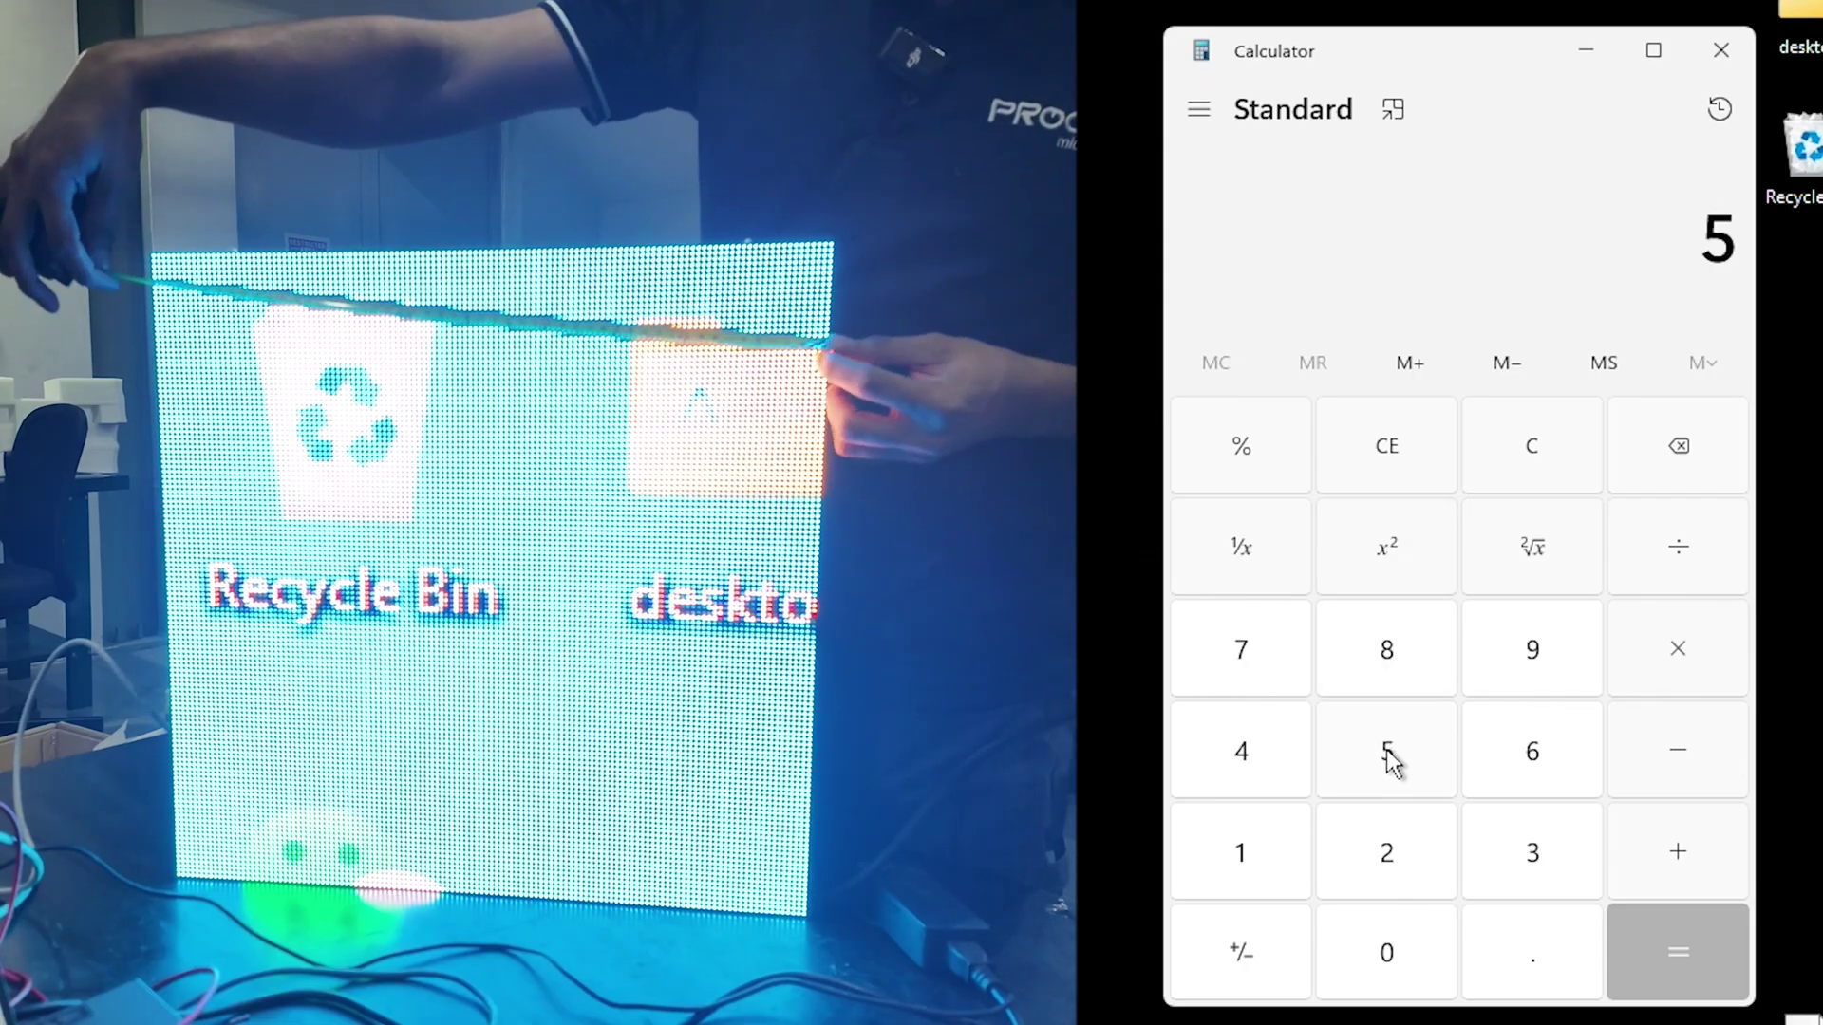
key("0")
key("0")
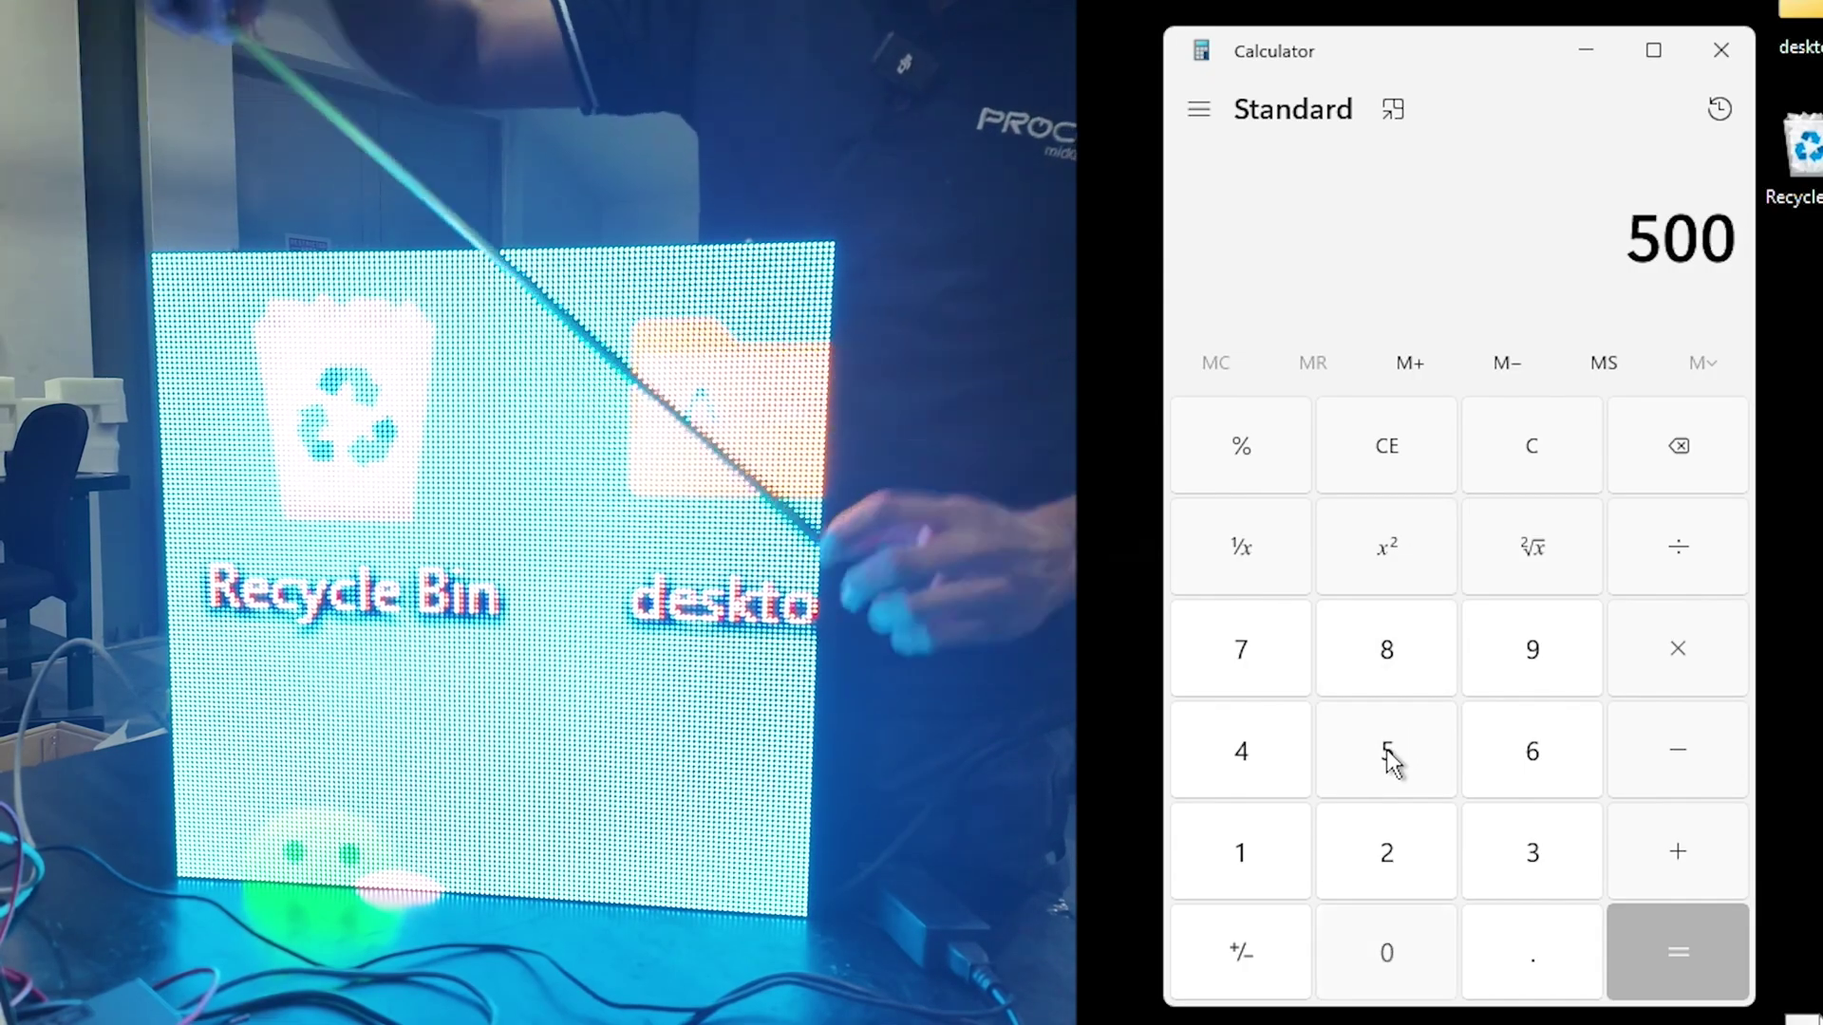
key("slash")
type("3.91")
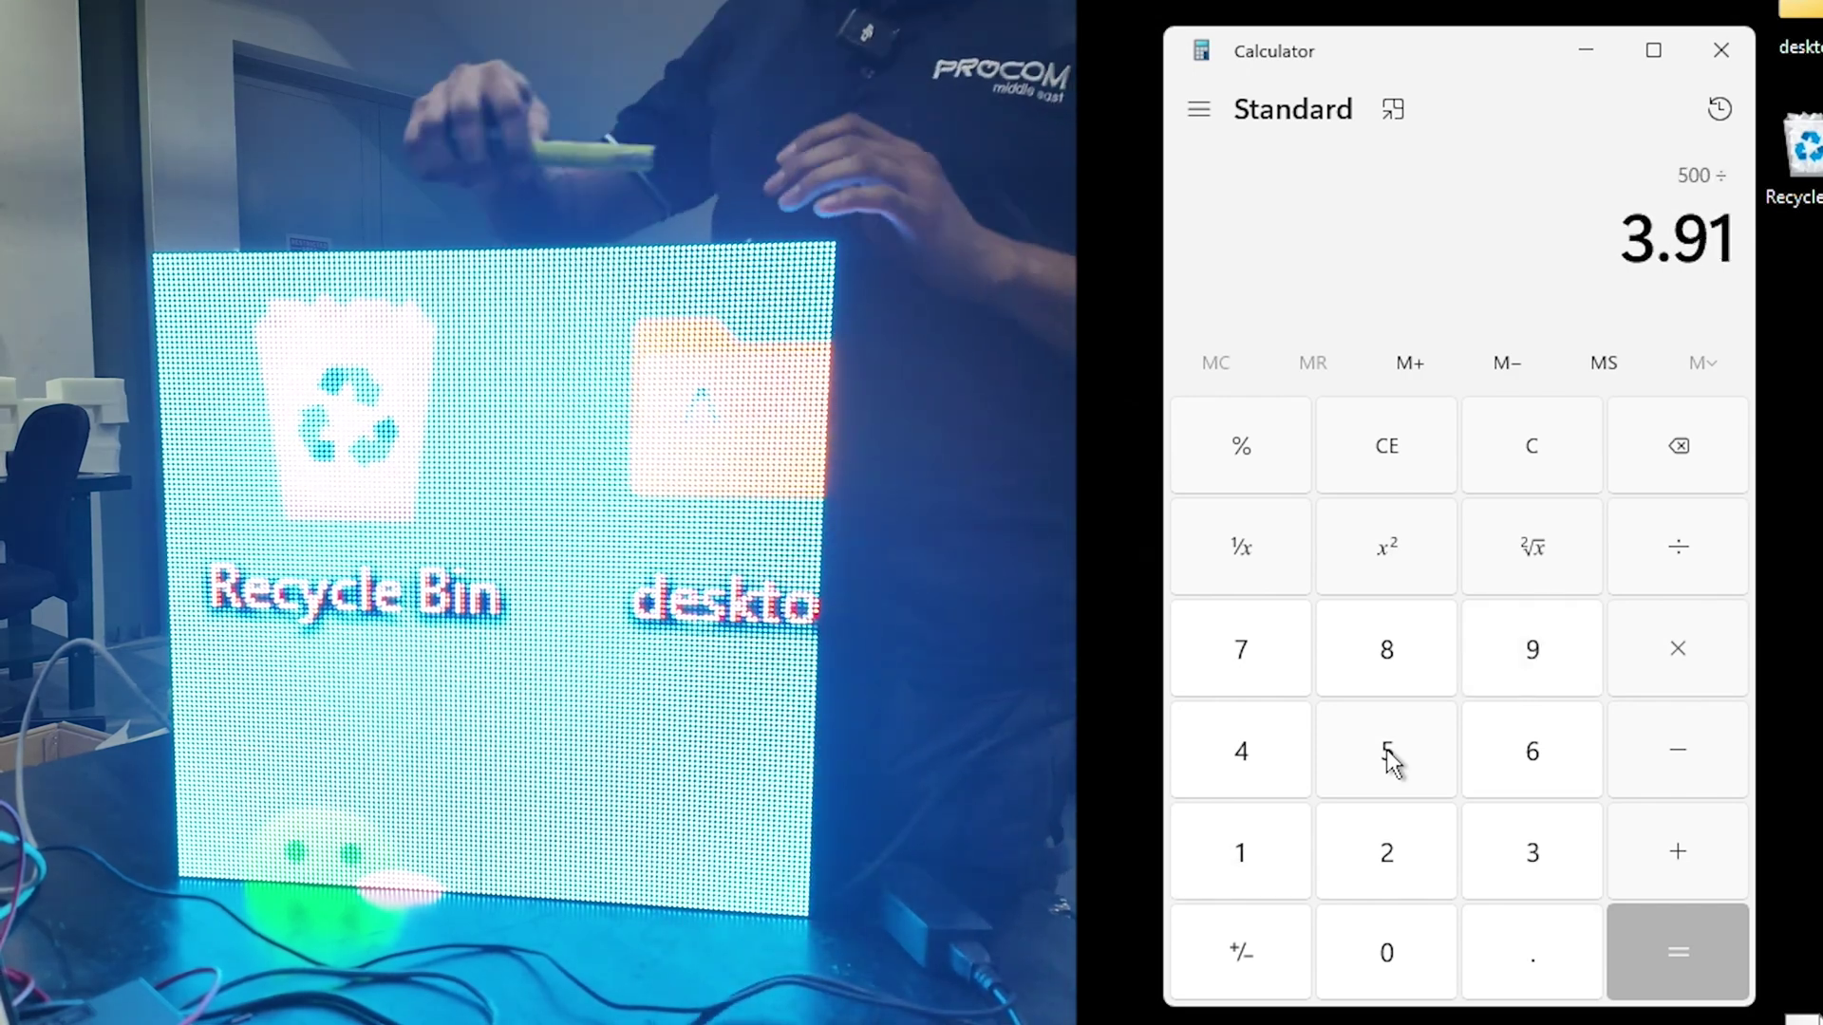
key("Return")
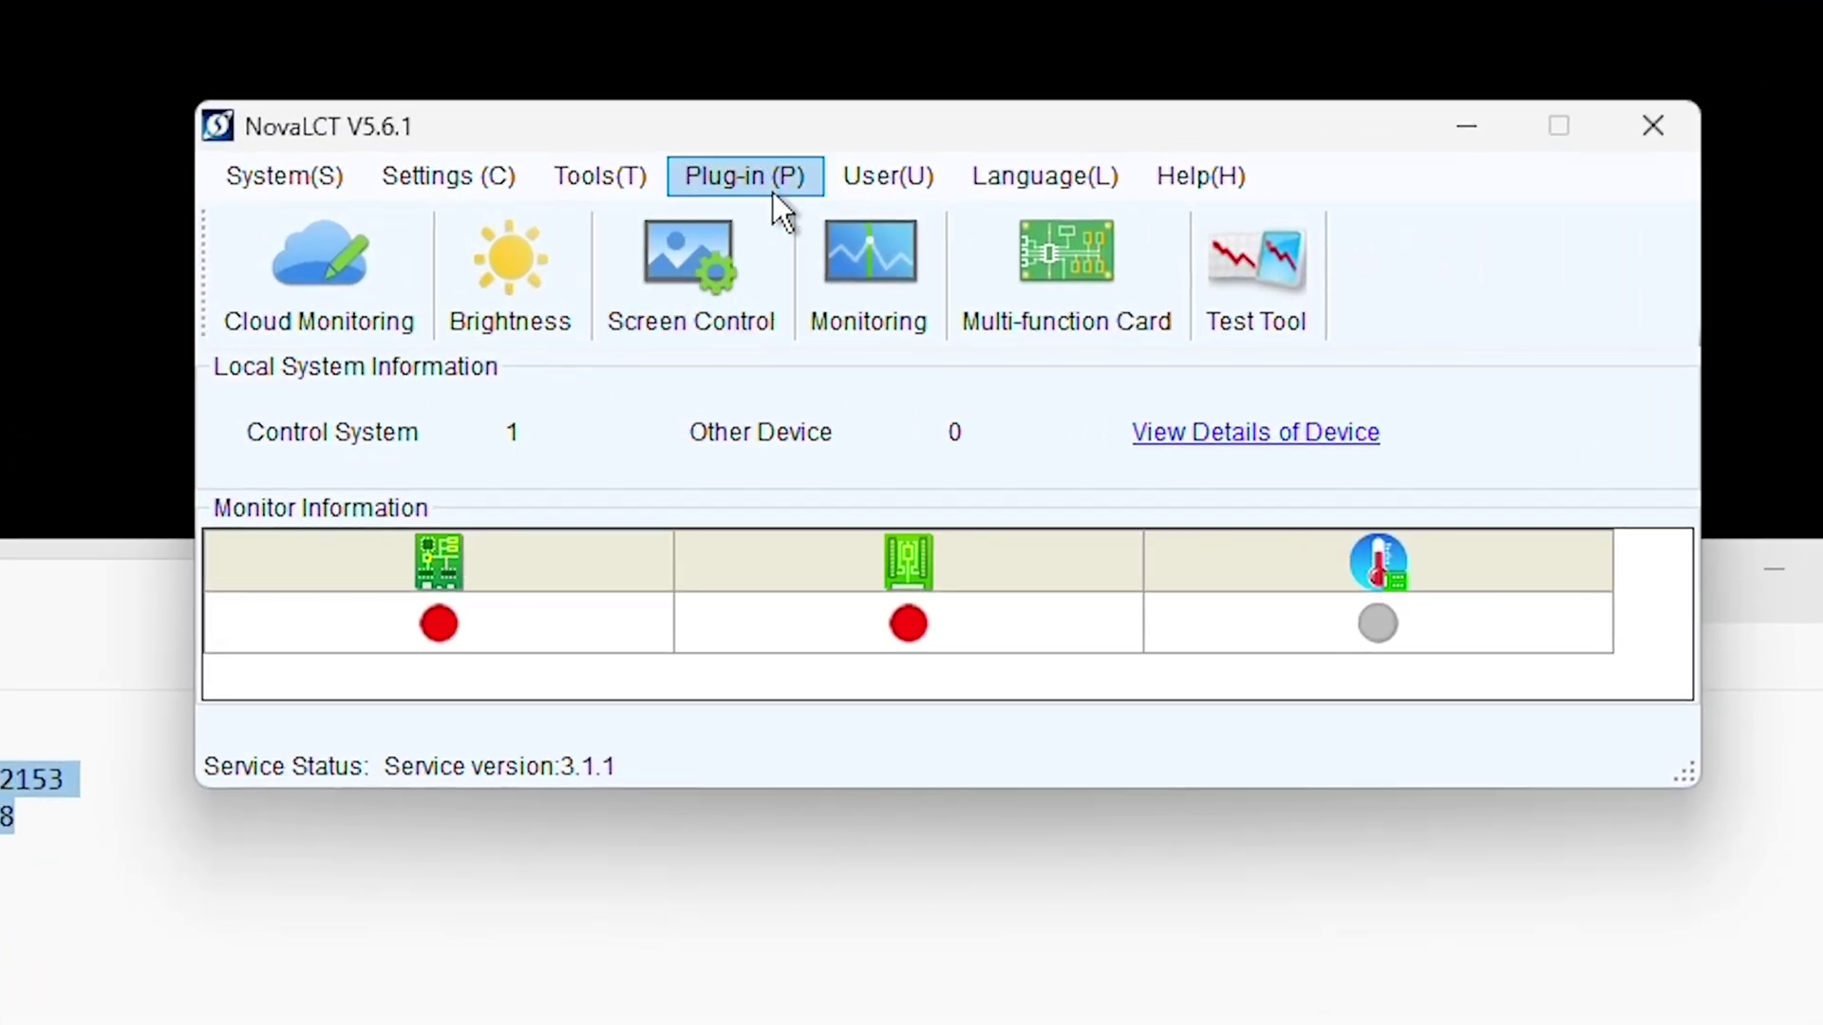
Step: Log in to NovaLCT as administrator with the admin password
left_click(888, 177)
left_click(925, 222)
type("admin")
key("Return")
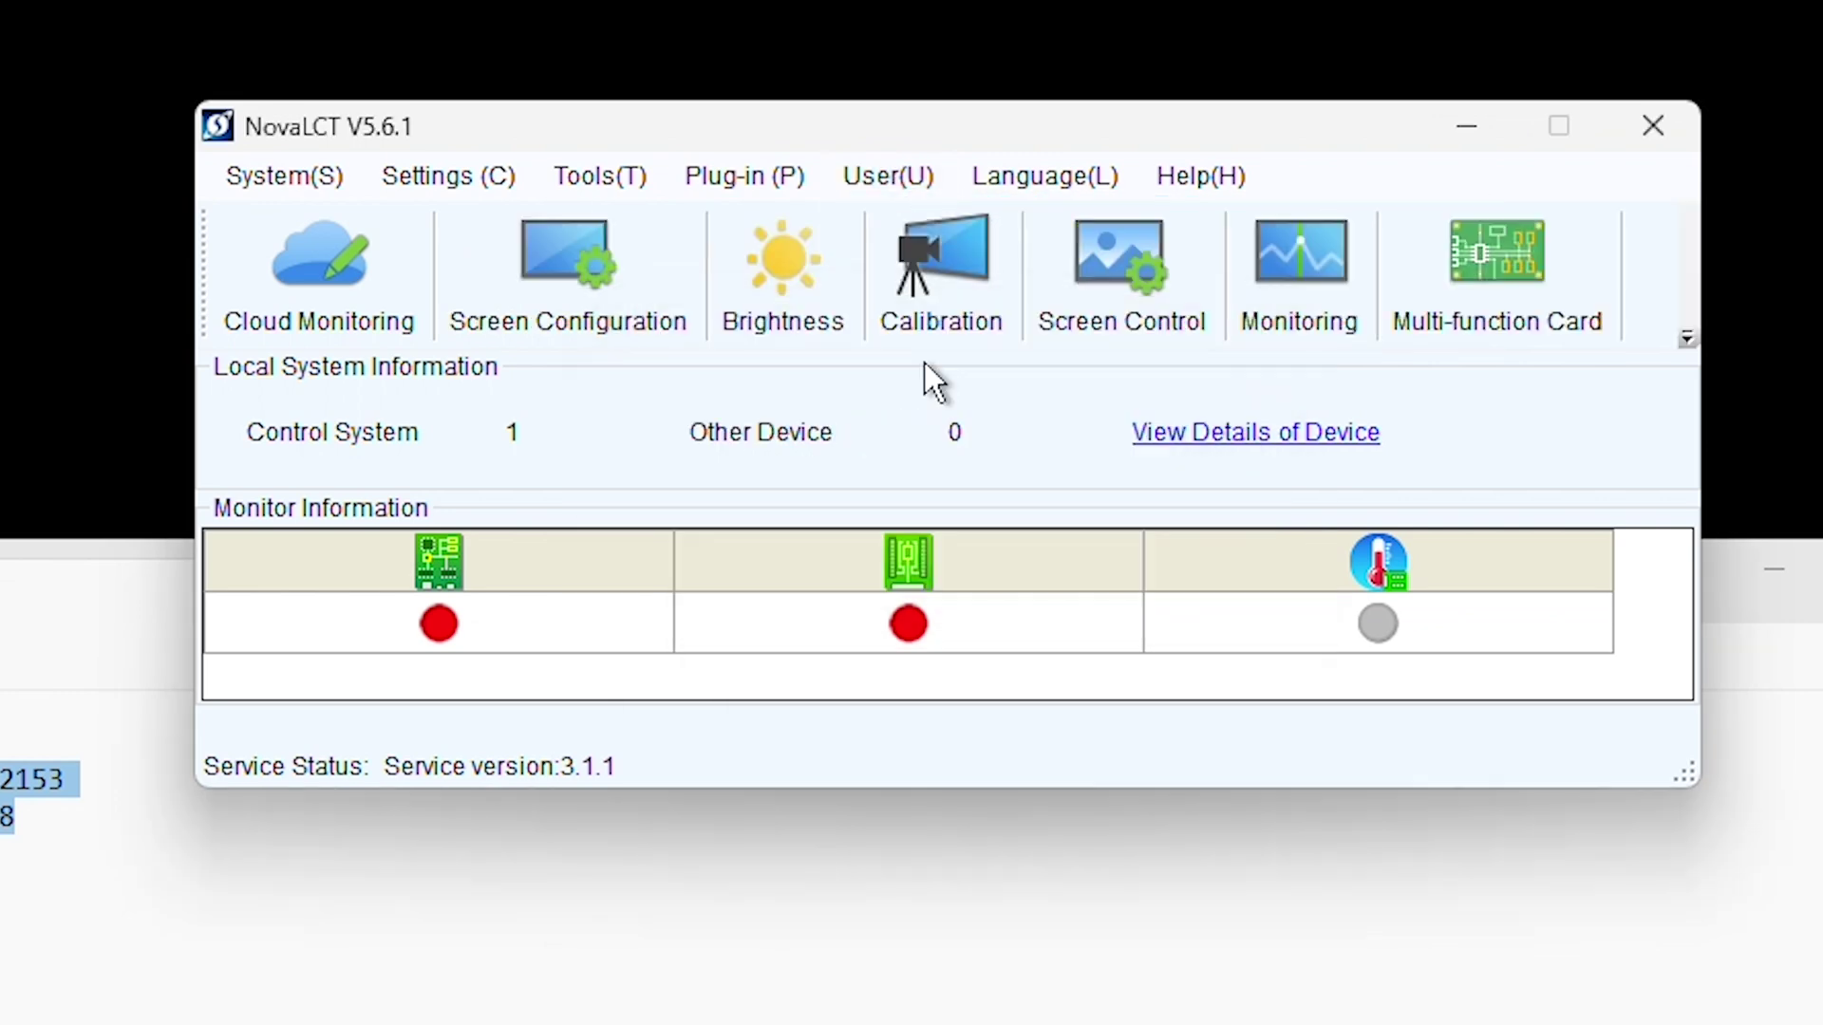
Step: Open Screen Configuration for COM8 and show the Receiving Card settings
left_click(555, 318)
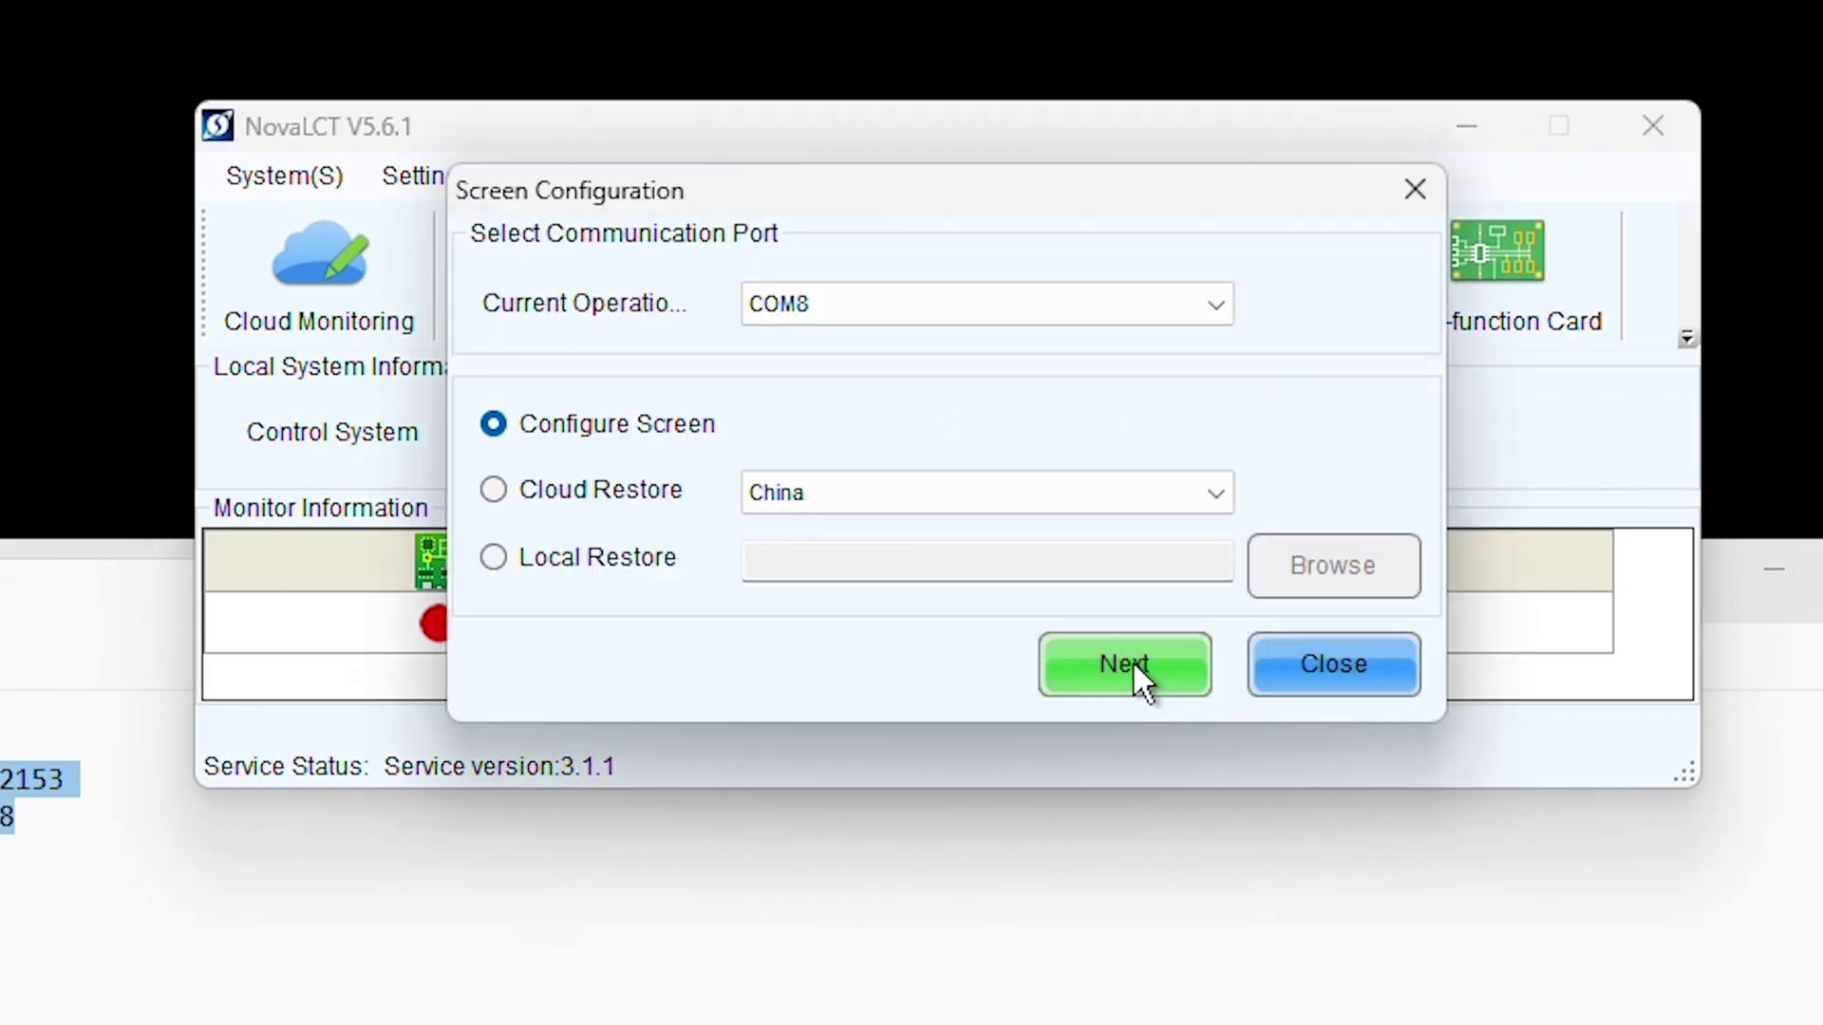
left_click(1142, 664)
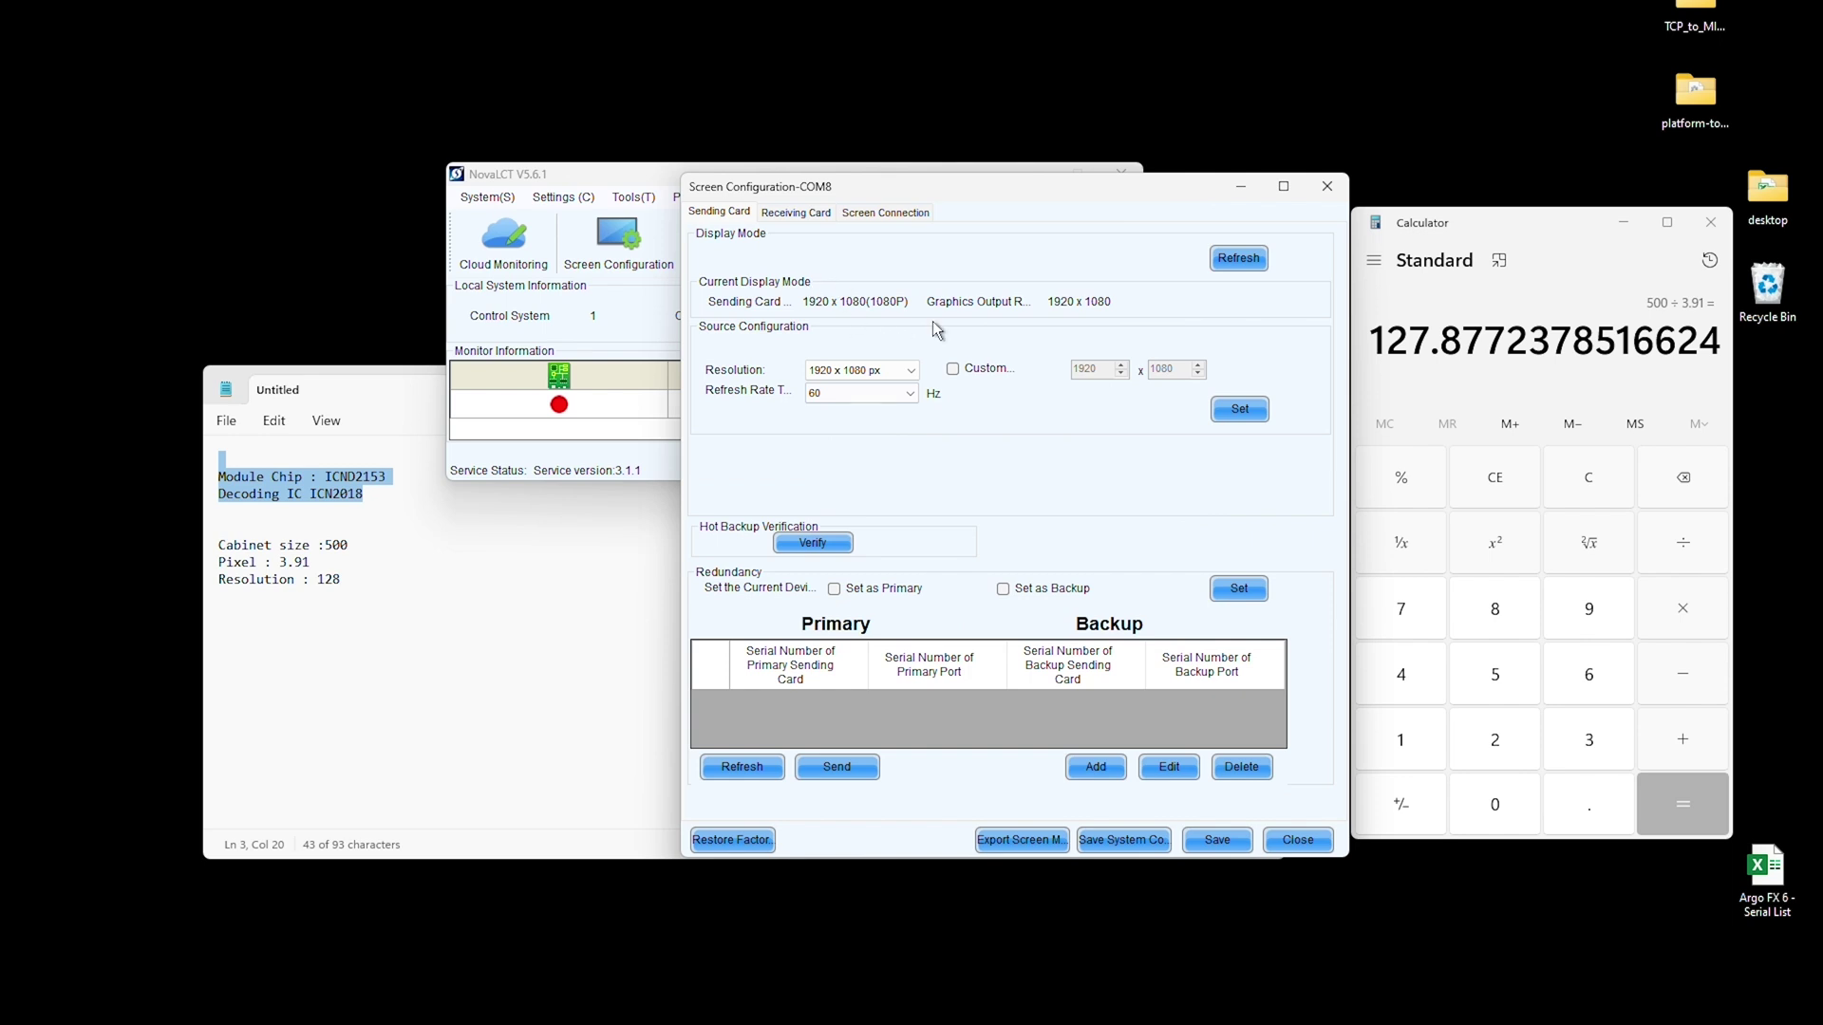
left_click(796, 214)
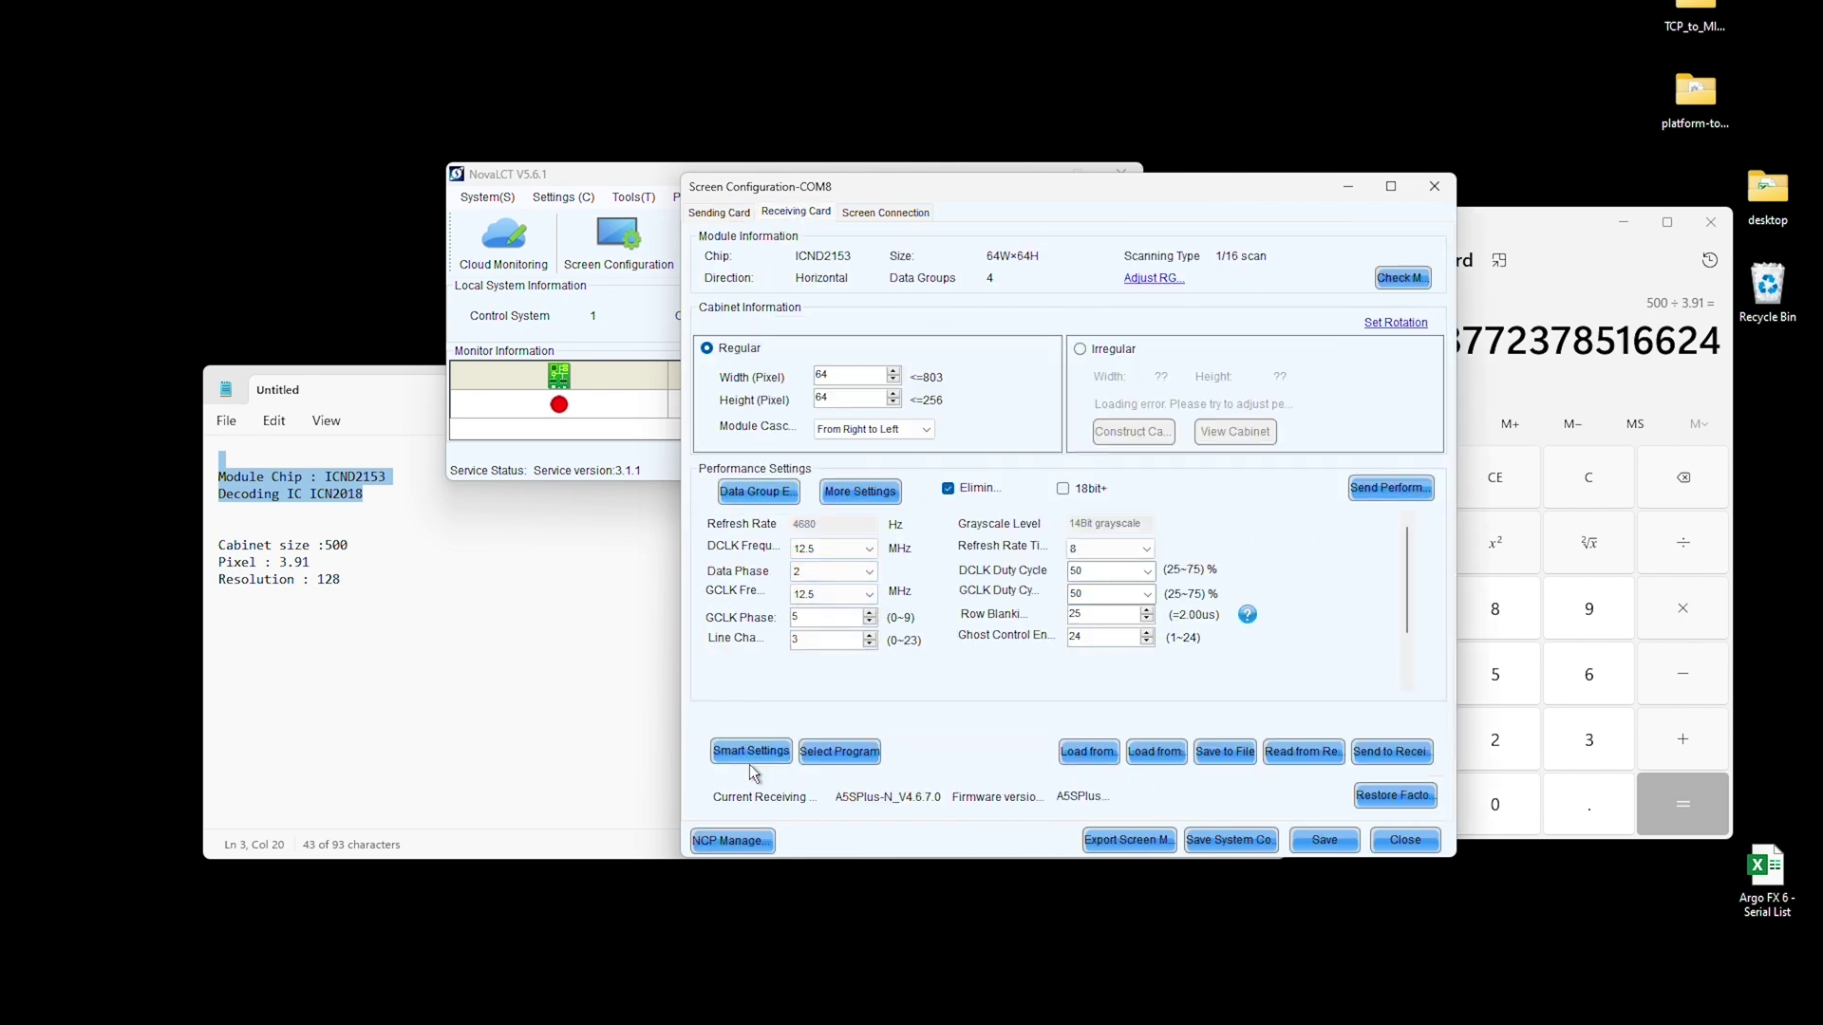
left_click(719, 213)
left_click(800, 214)
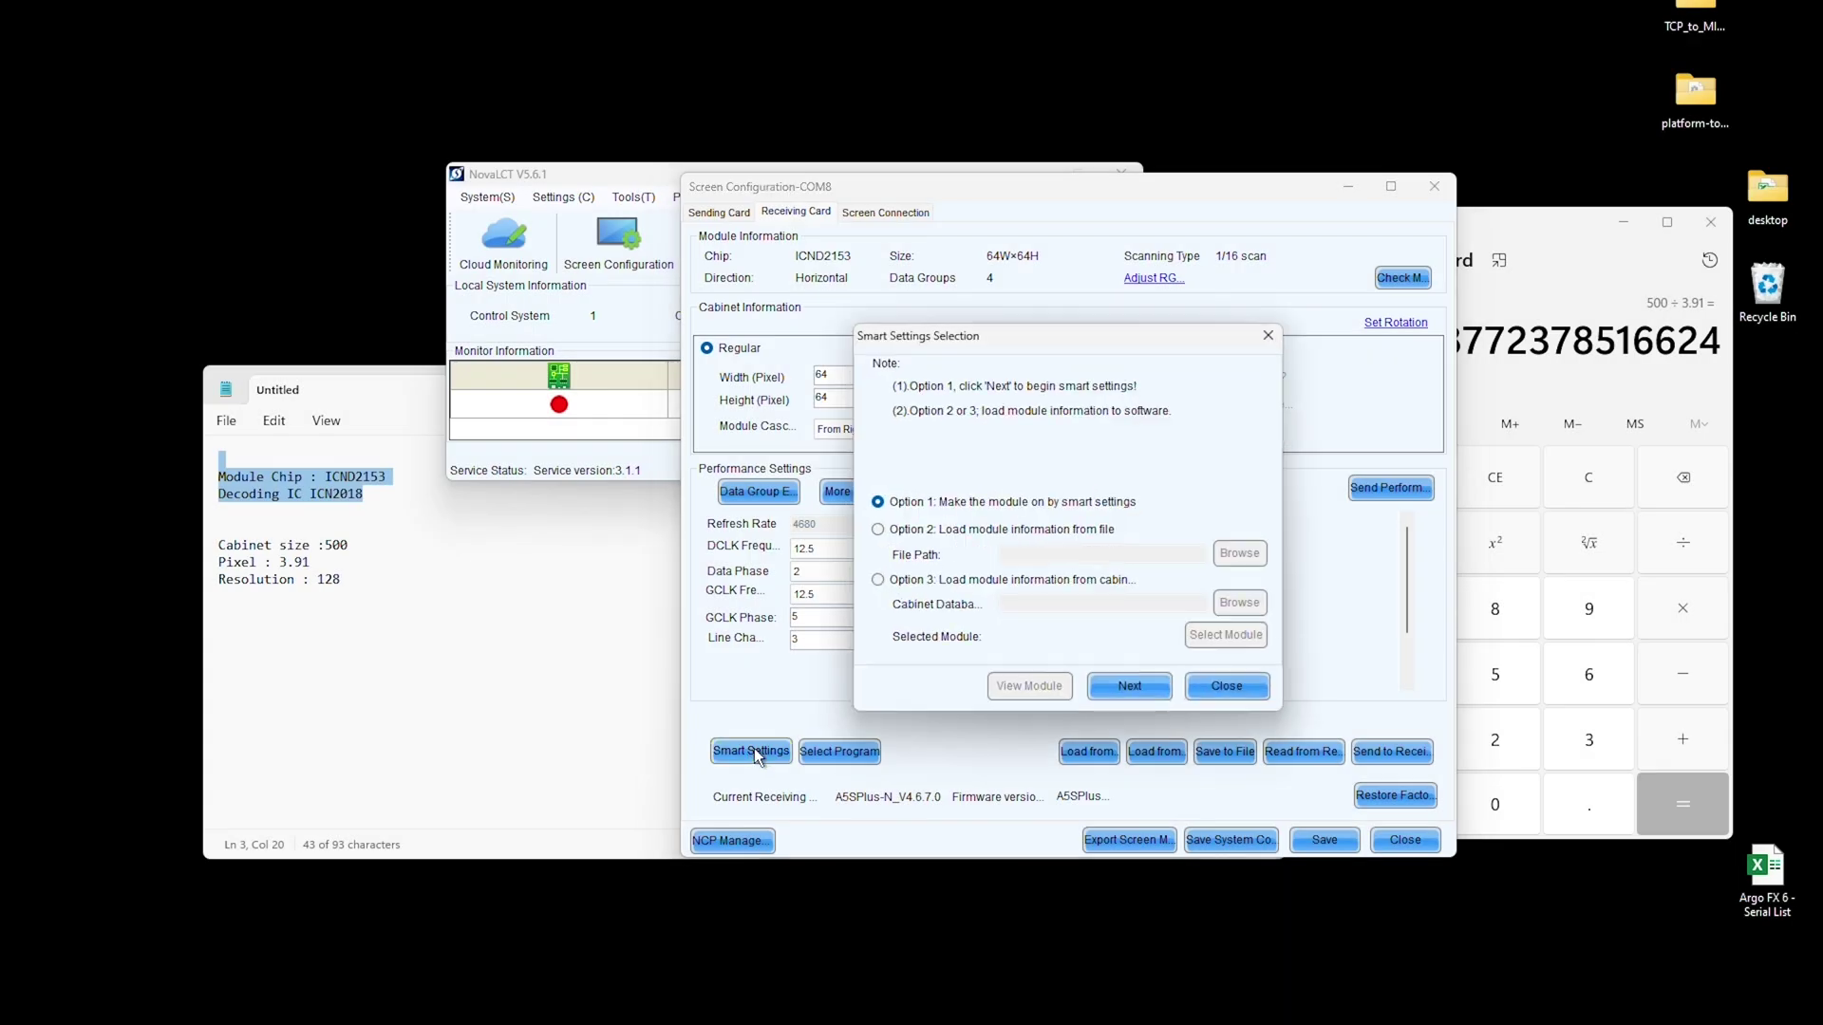
Step: Run Smart Settings for the ICND2153 64×64 module, reporting a black panel and 16 lit rows, and save the module
left_click(1129, 687)
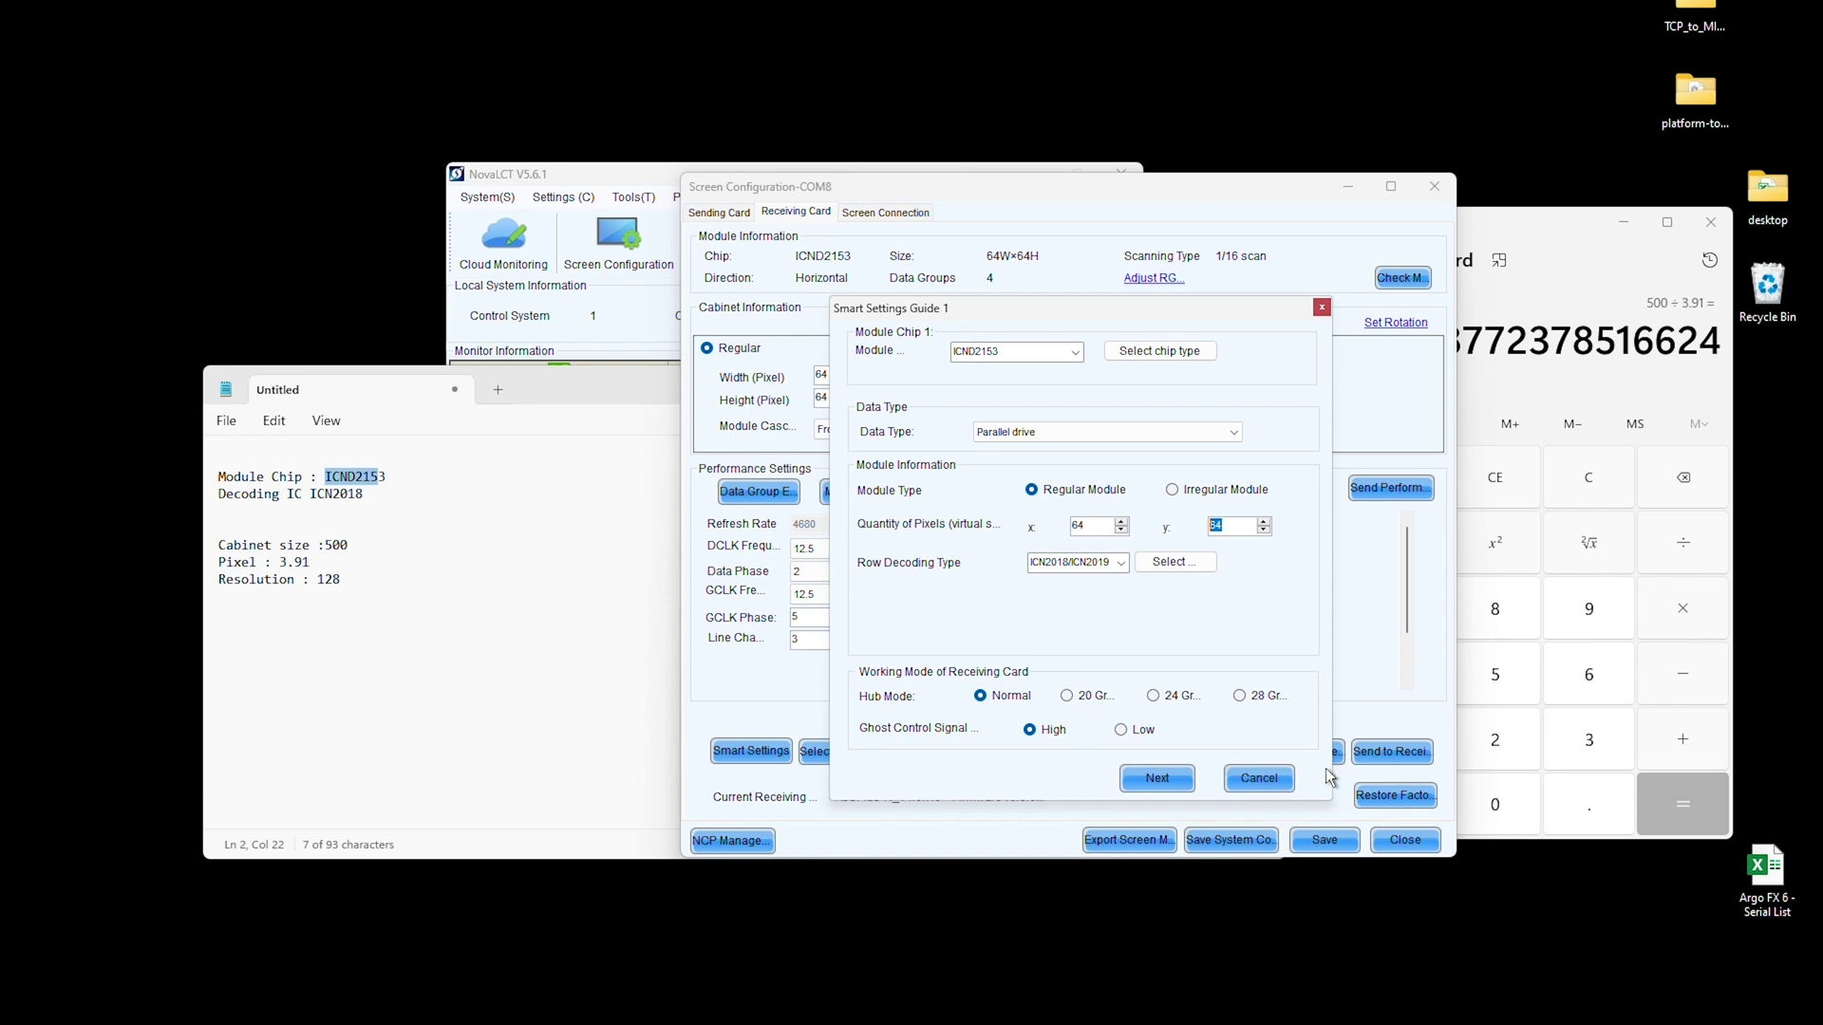
left_click(1152, 775)
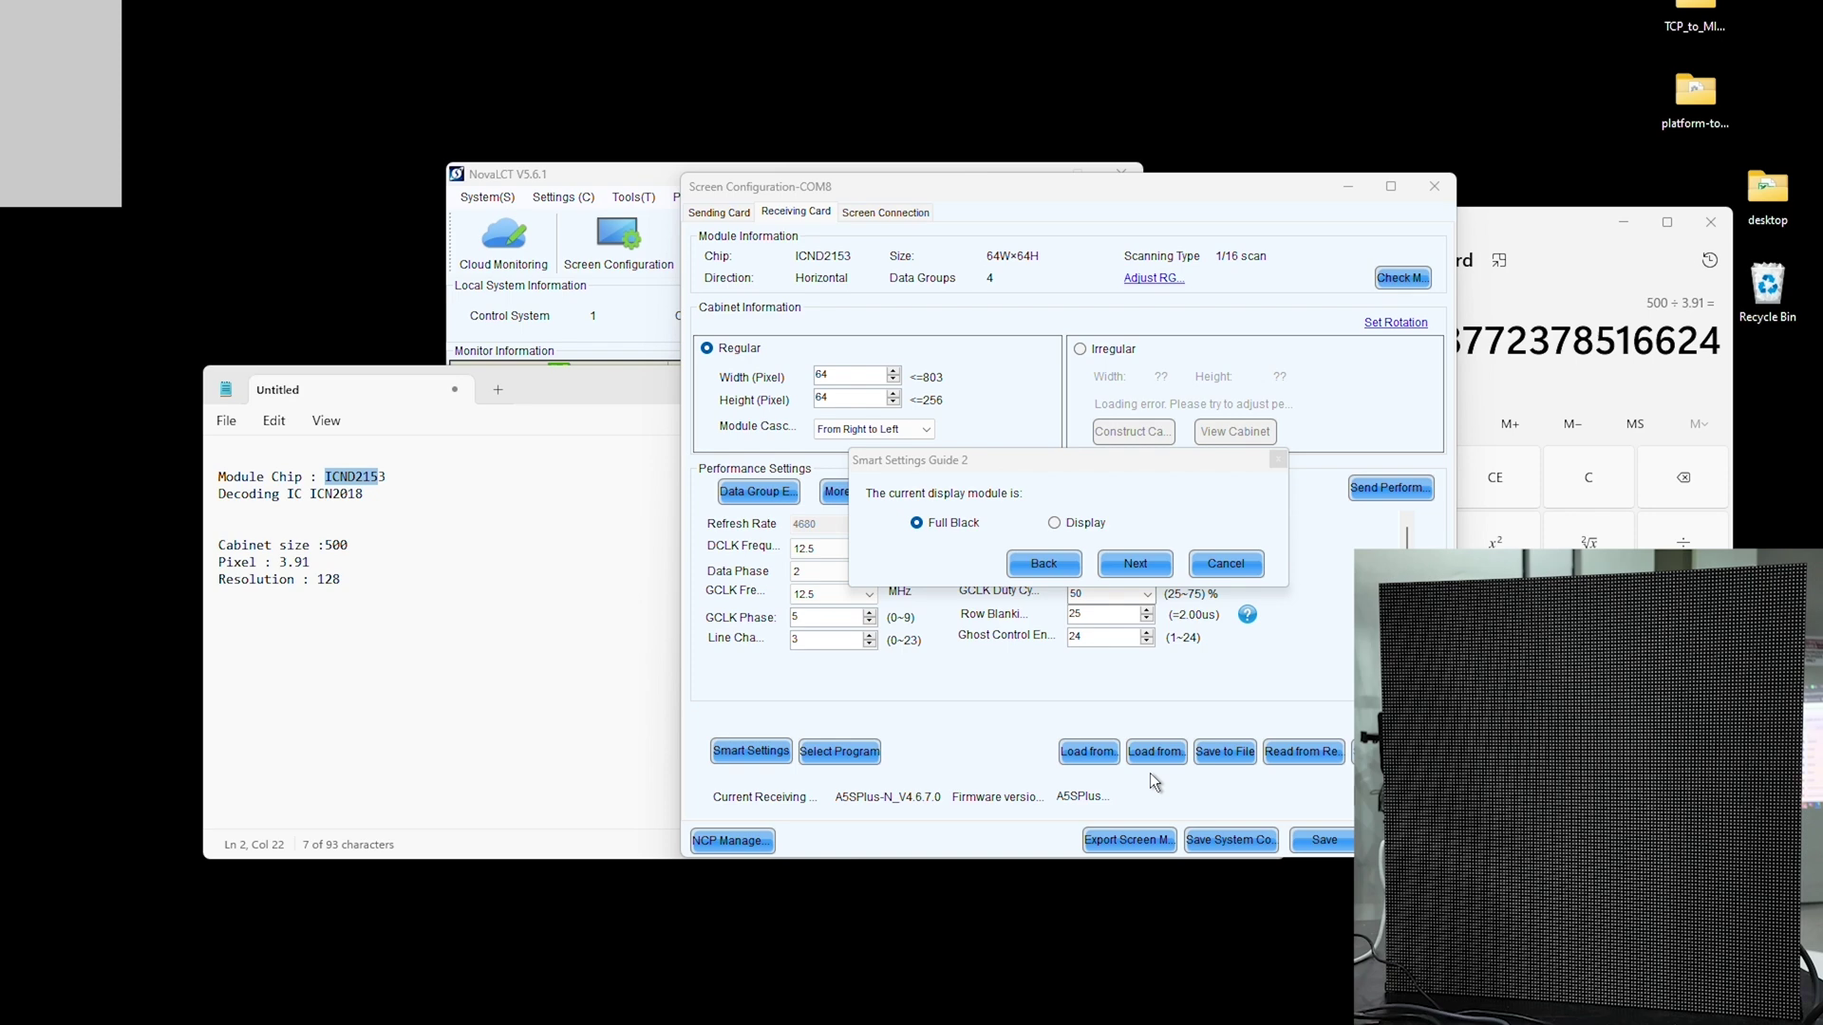
left_click(1137, 564)
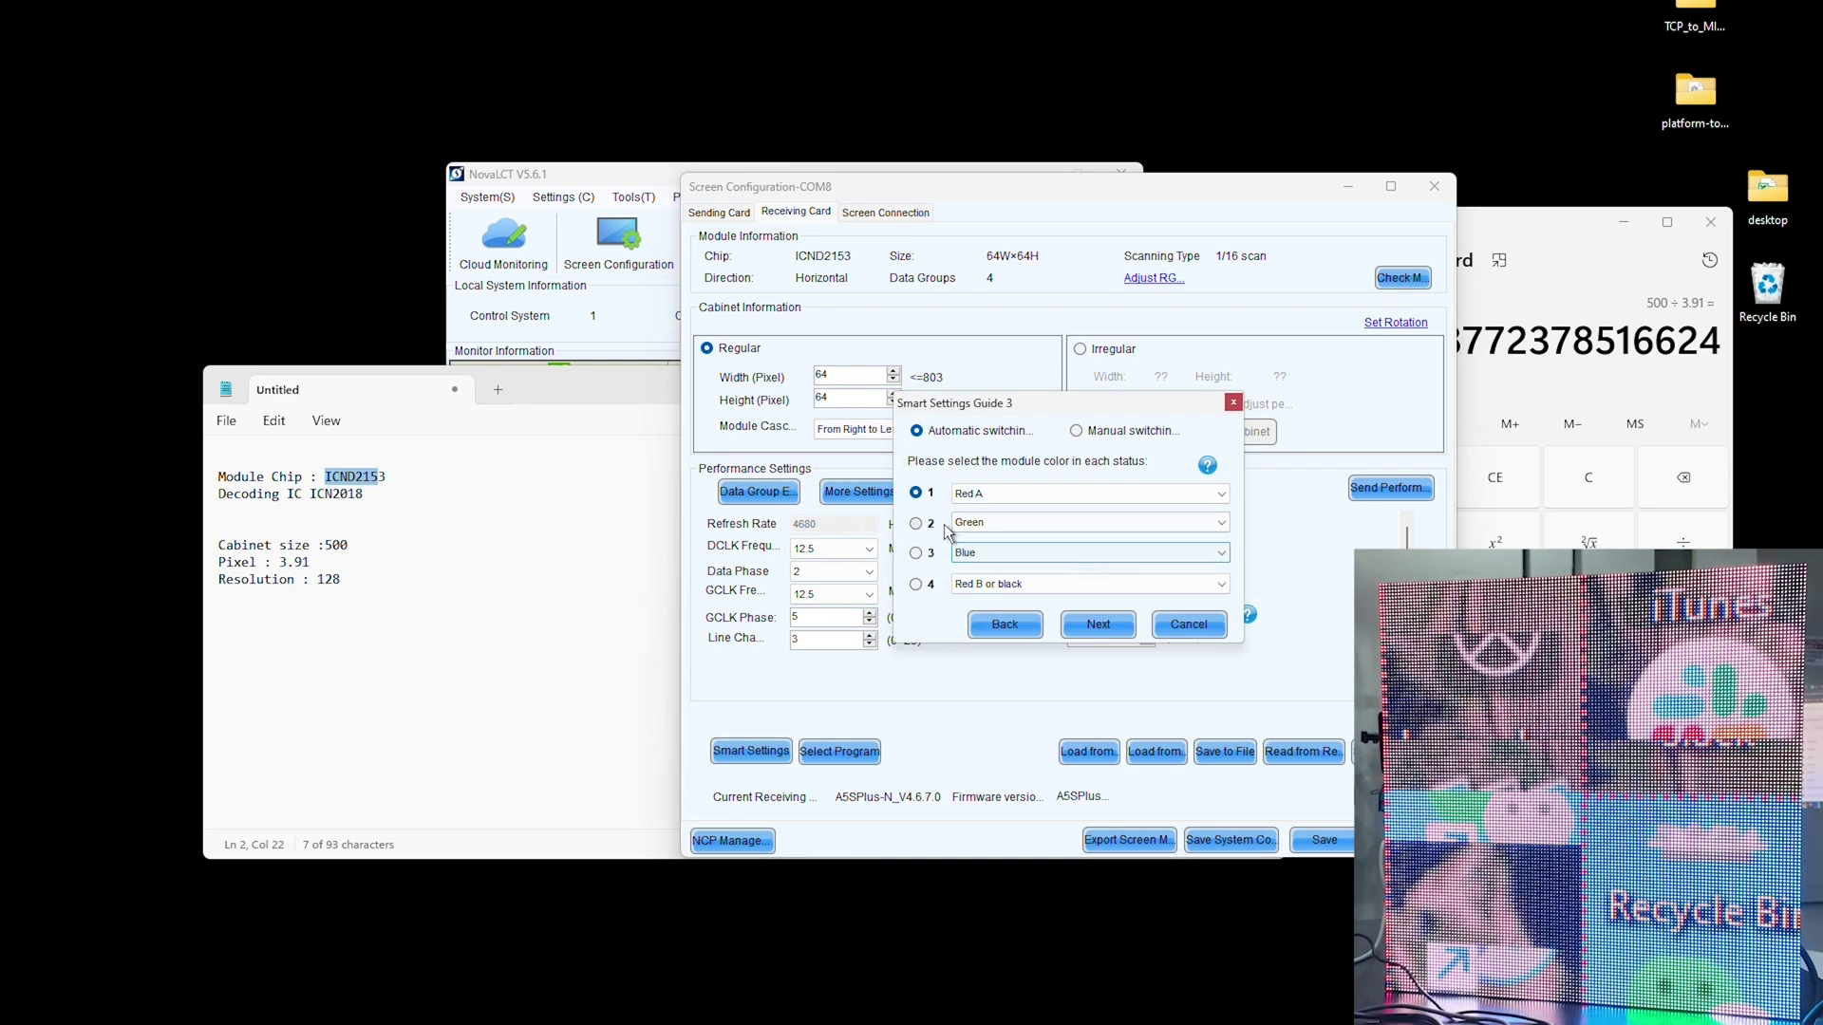
left_click(1106, 627)
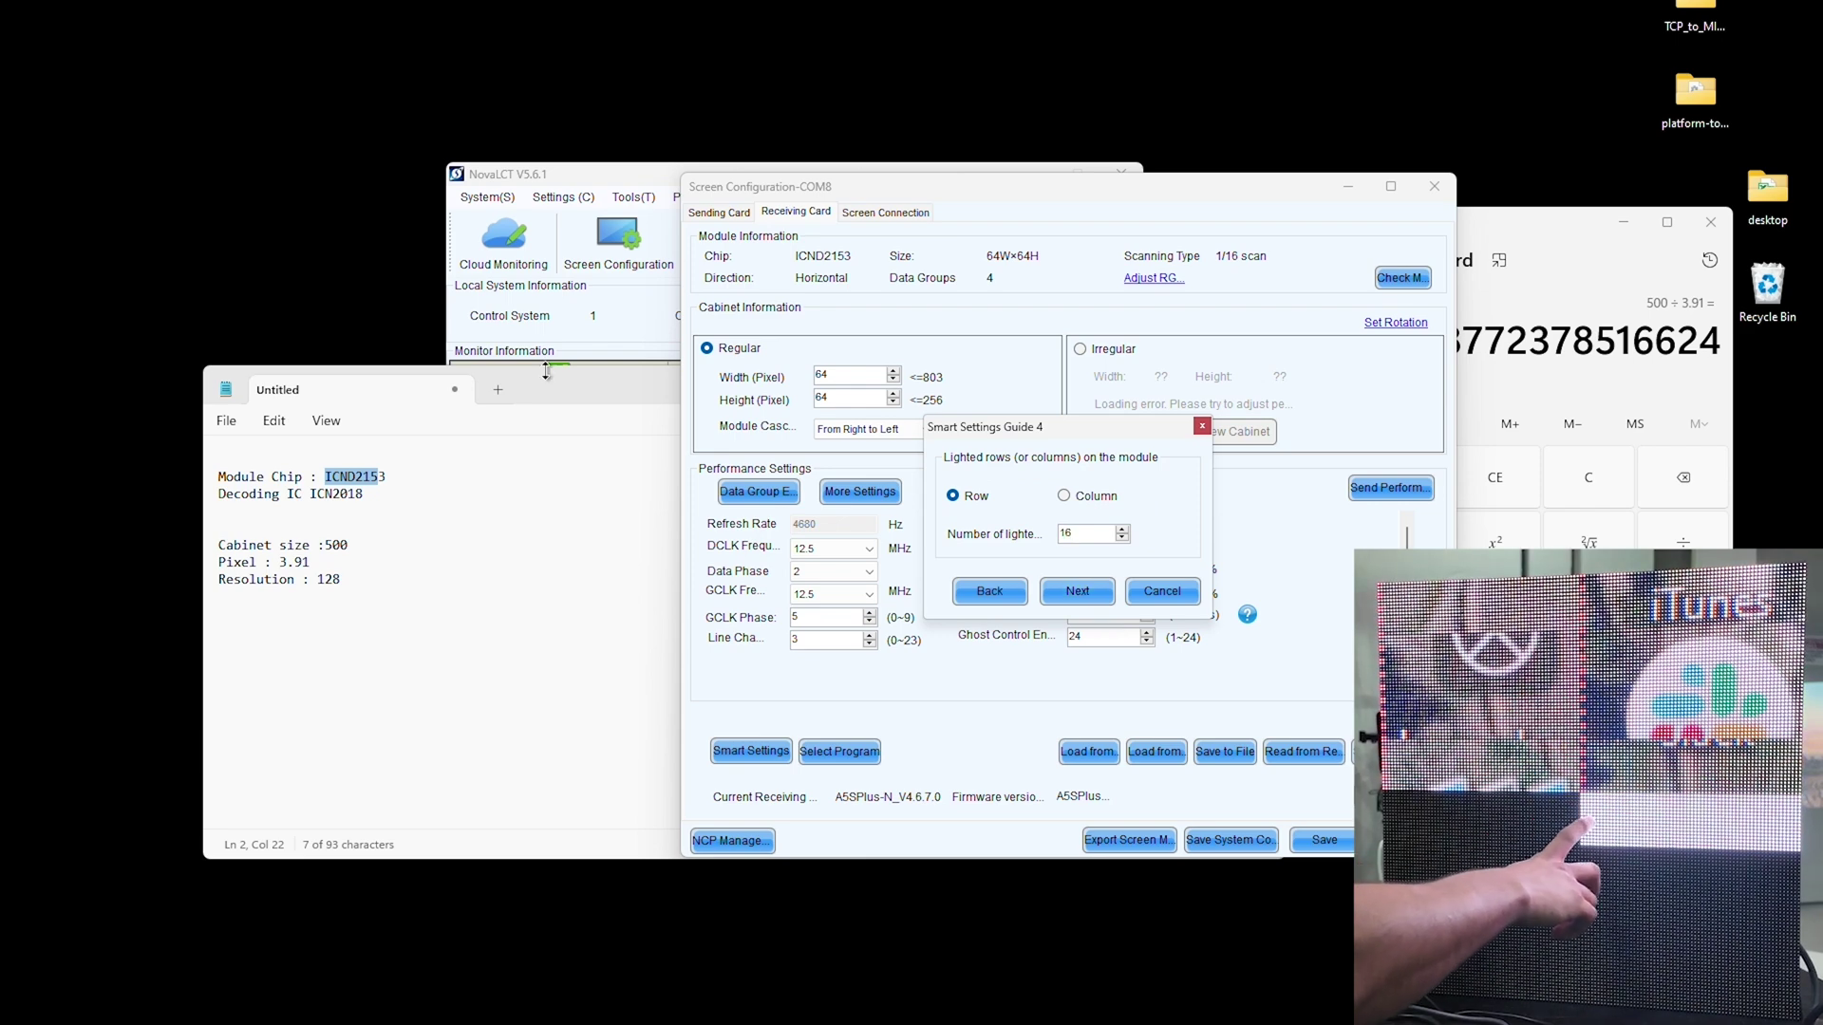
left_click(1077, 591)
left_click(1071, 581)
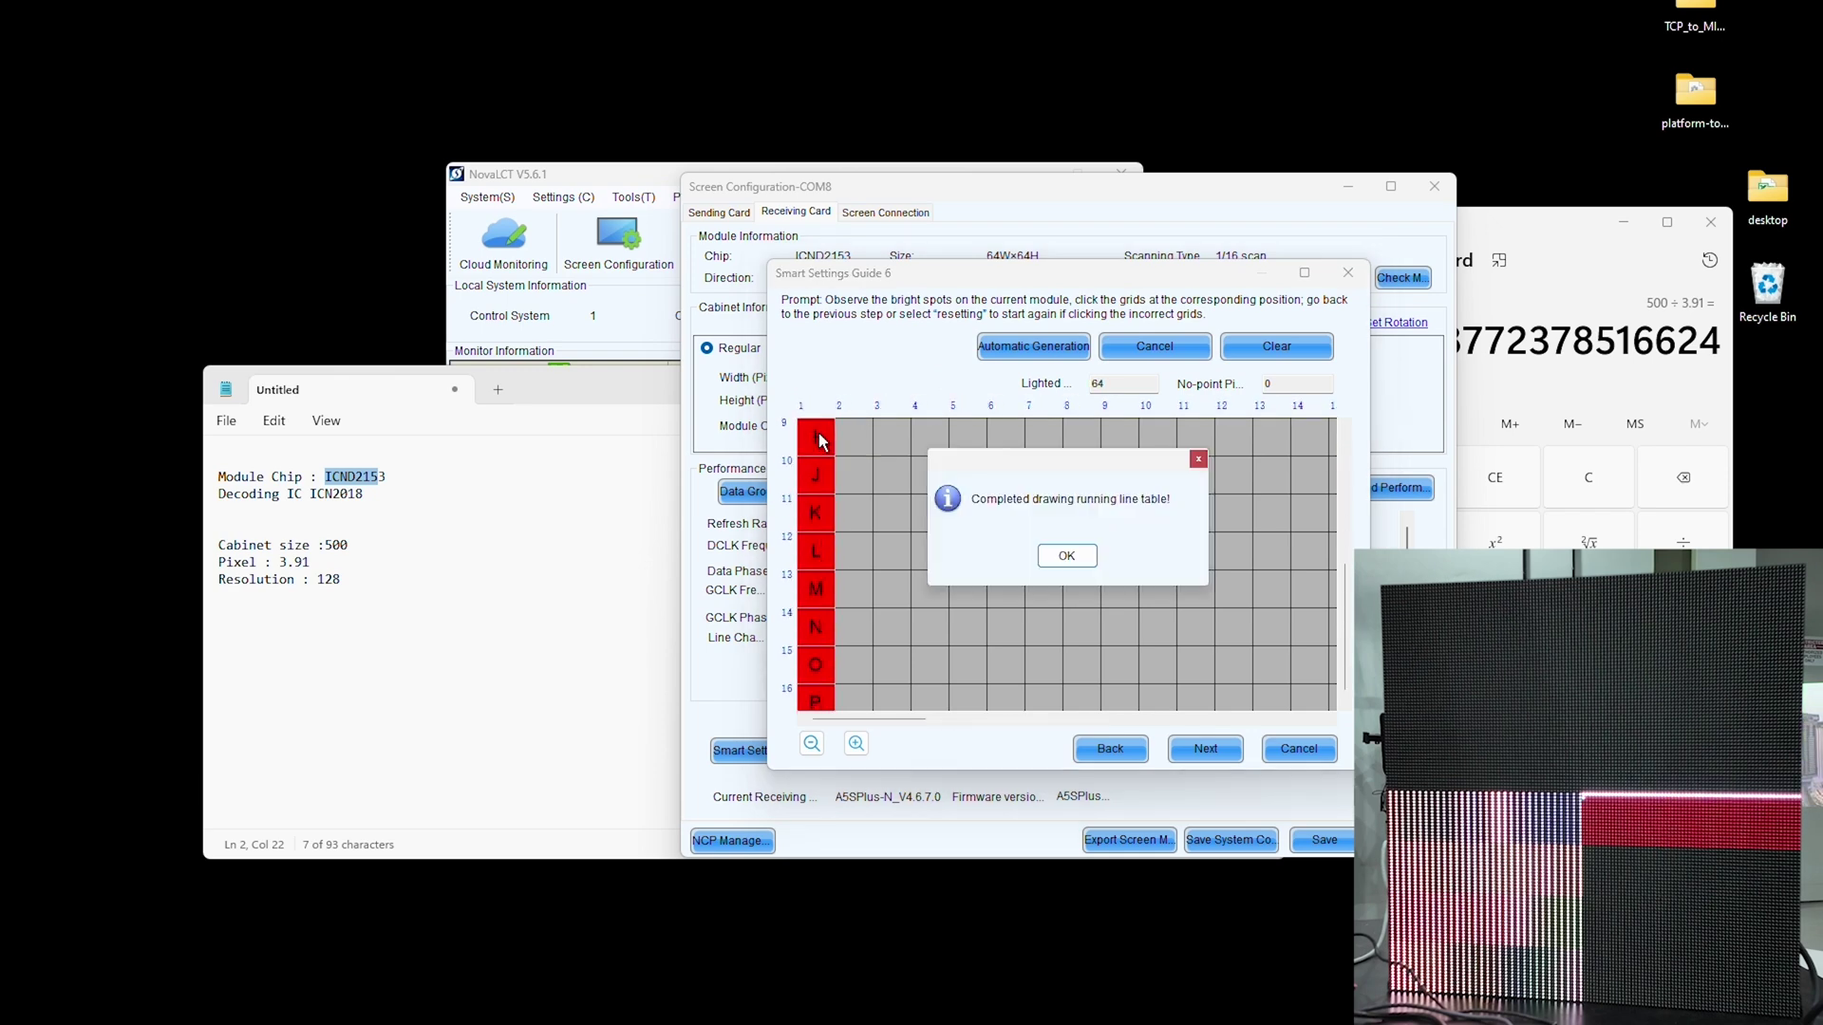
left_click(1066, 556)
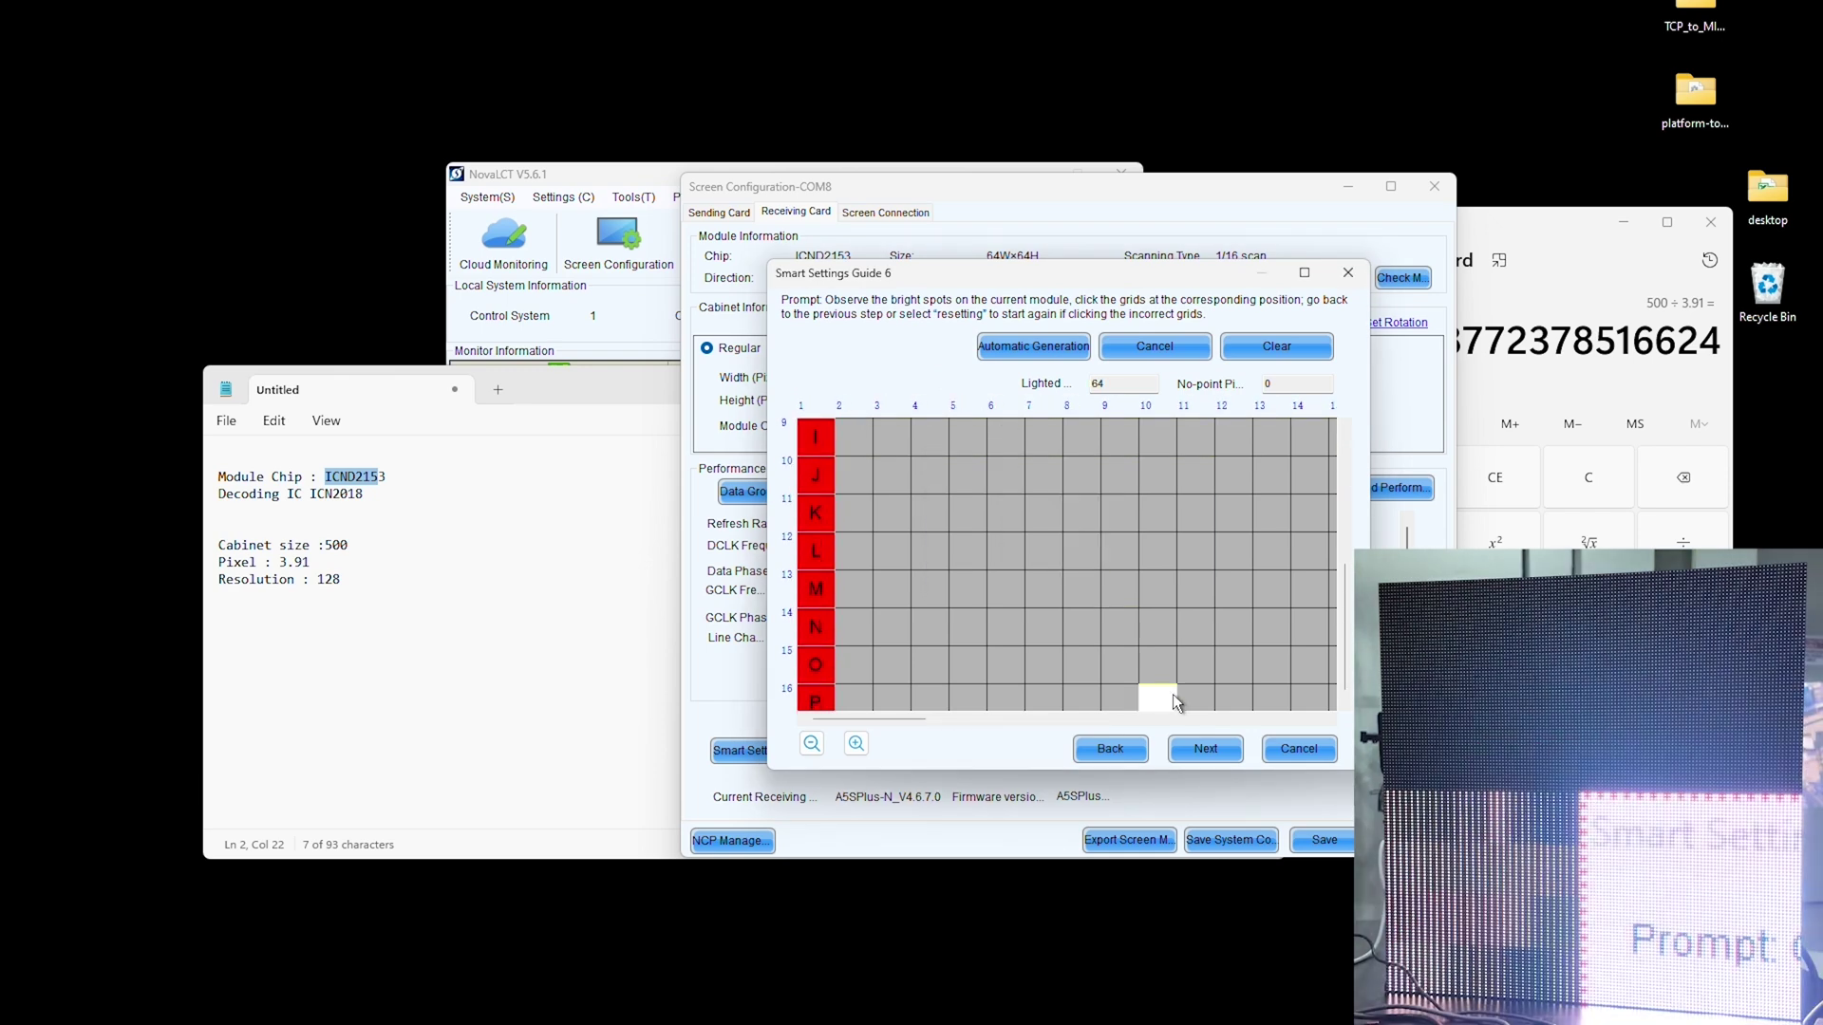
left_click(1206, 749)
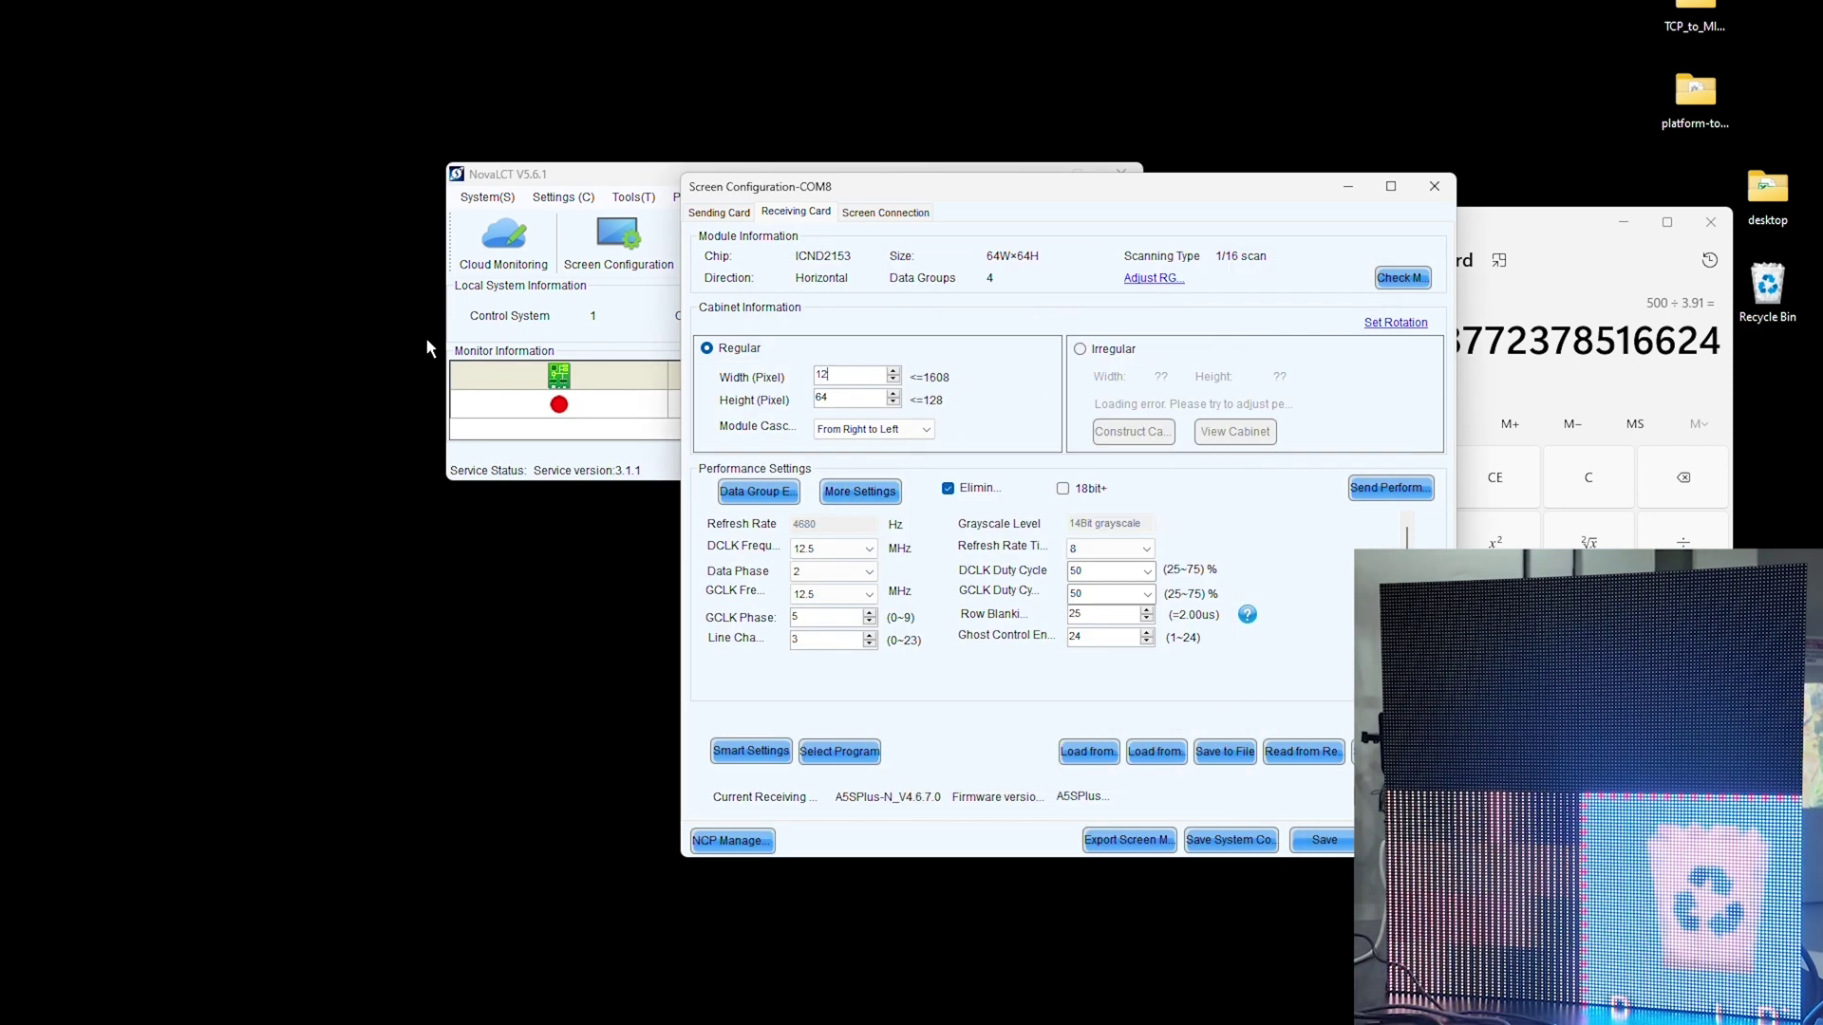
Step: Set the cabinet size to 128 × 128 and confirm the Symmetrical/Data Group Extension settings
key("BackSpace")
key("BackSpace")
type("64")
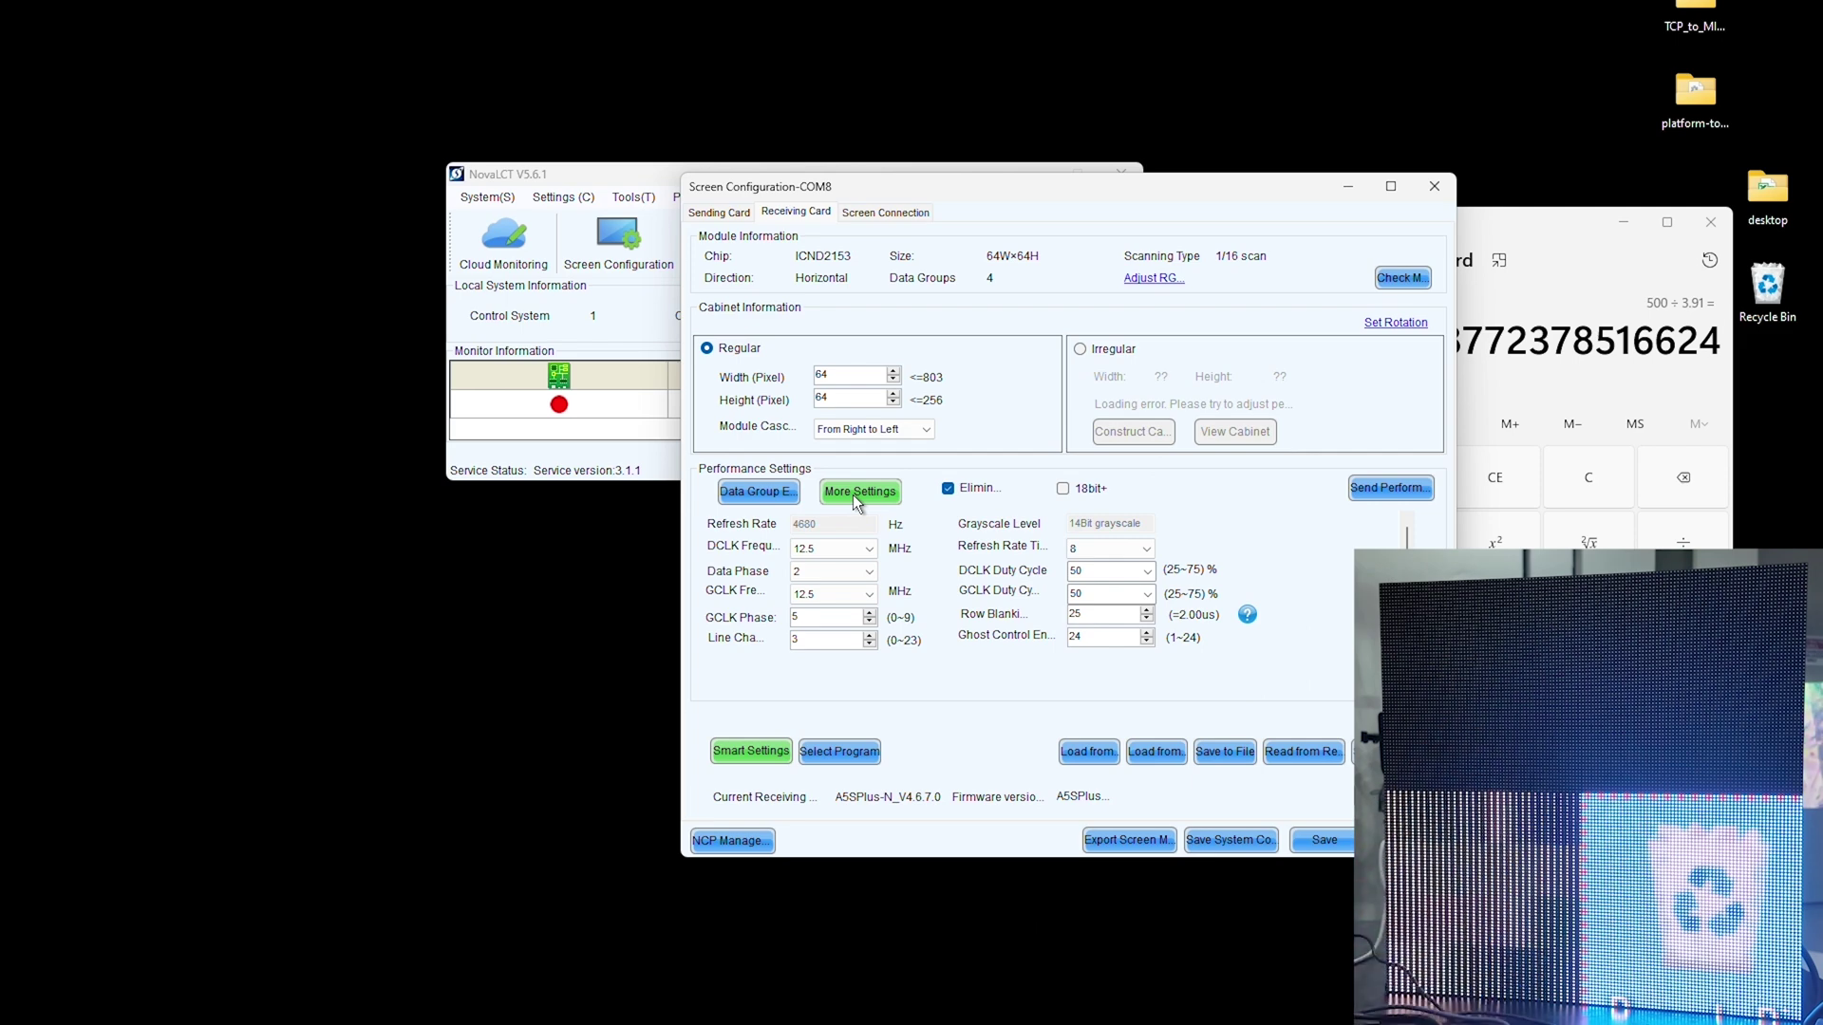
left_click(853, 494)
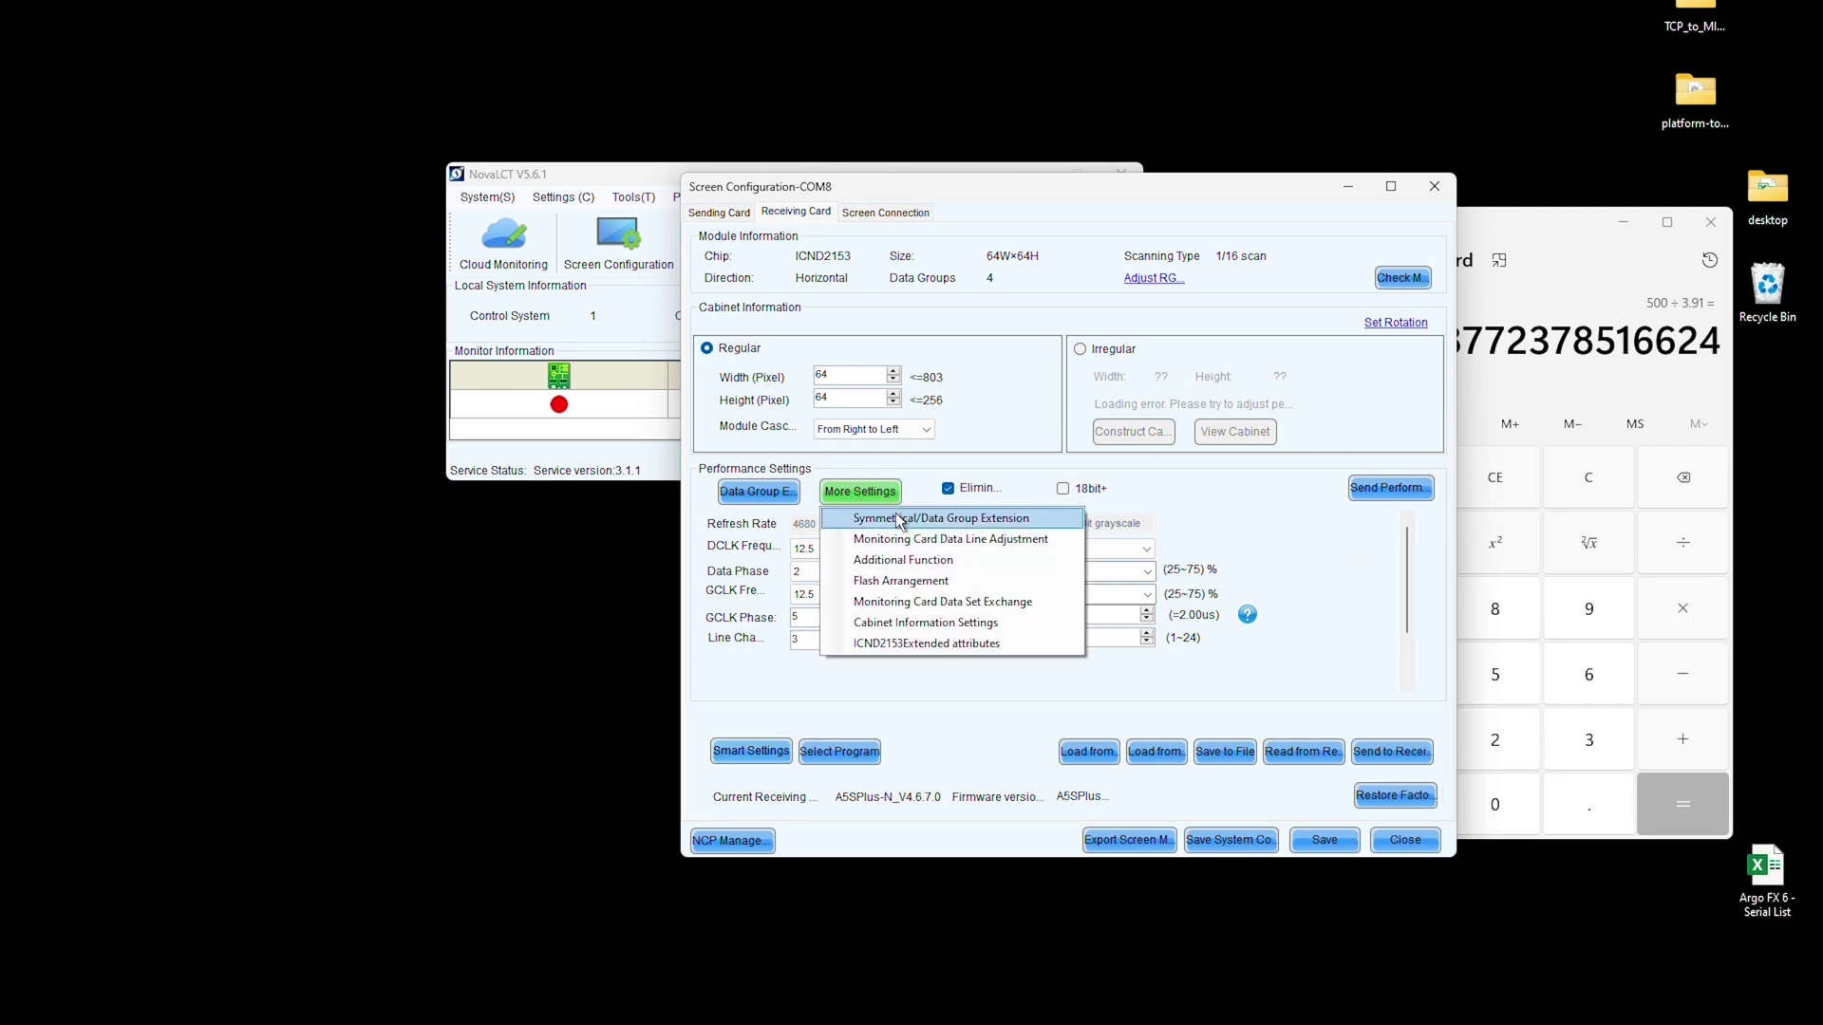
left_click(903, 524)
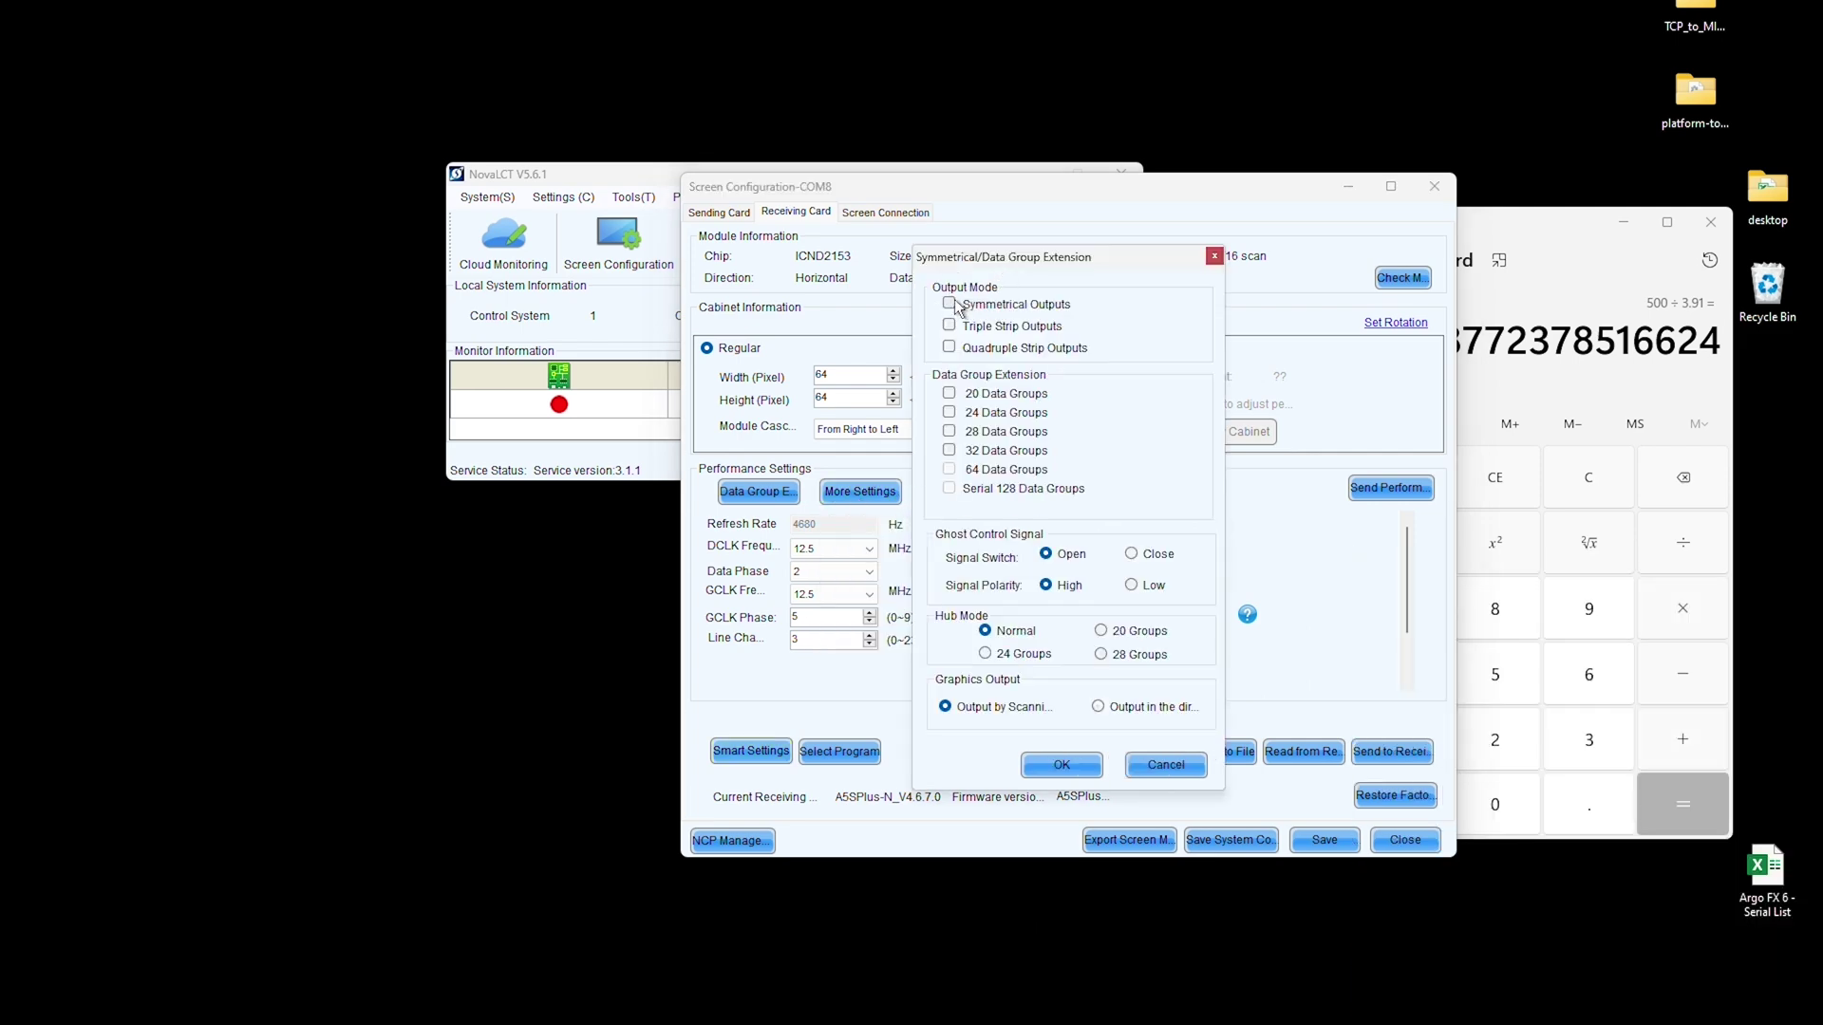
left_click(1063, 765)
left_click(1391, 752)
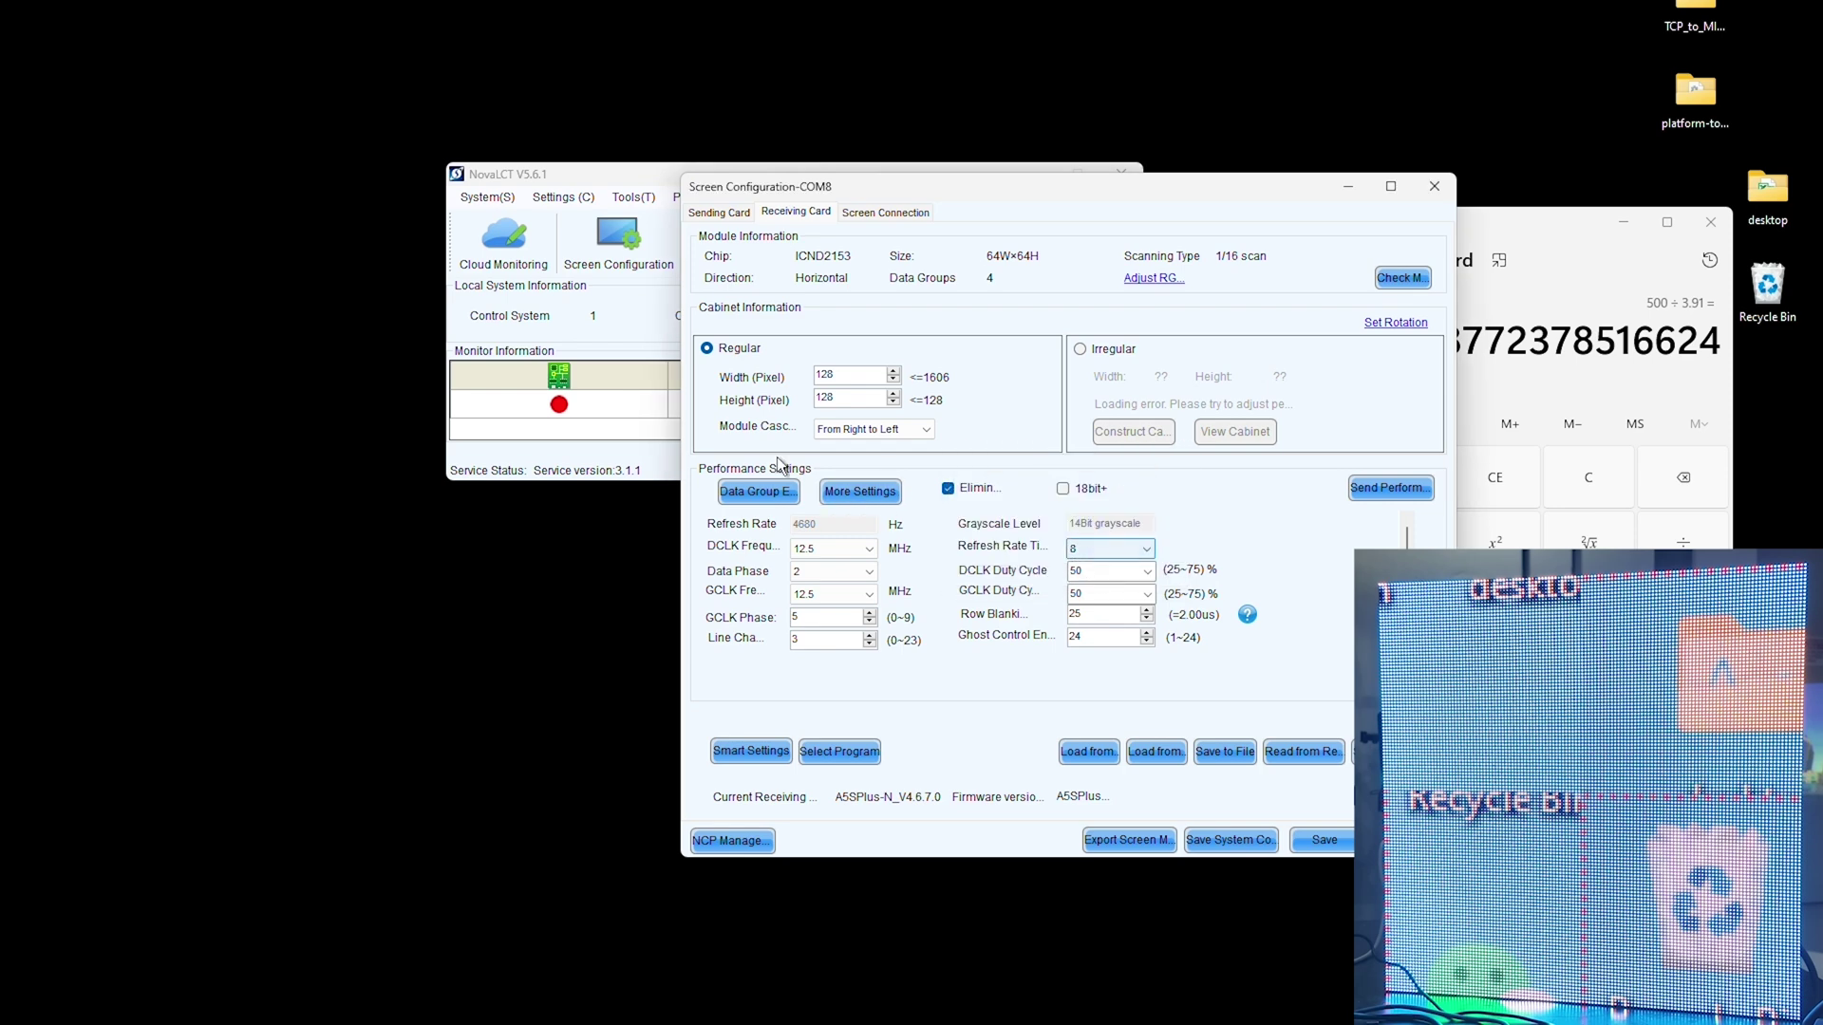
Step: In Data Group Exchange intuition mode, enter 14, 15, 16 and 7 in column A
left_click(773, 488)
left_click(858, 602)
type("14")
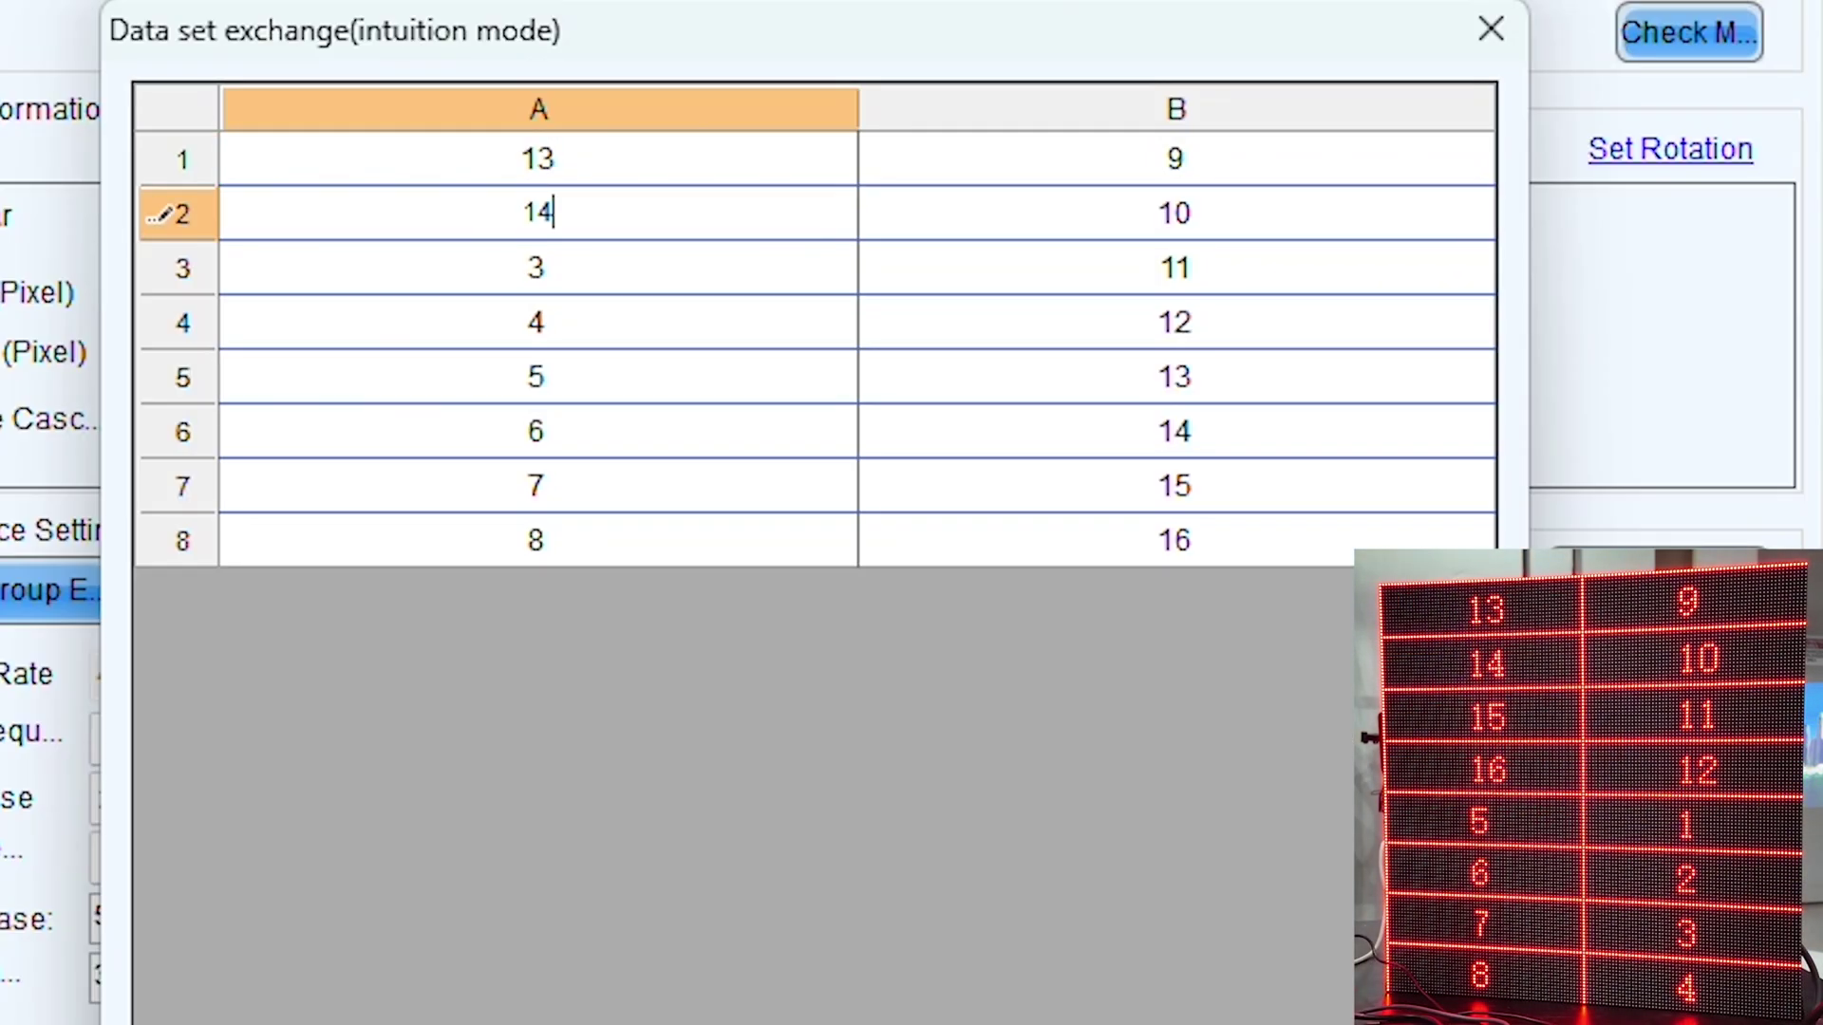
key("Return")
type("15")
key("Return")
type("16")
key("Return")
key("Return")
key("Return")
type("7")
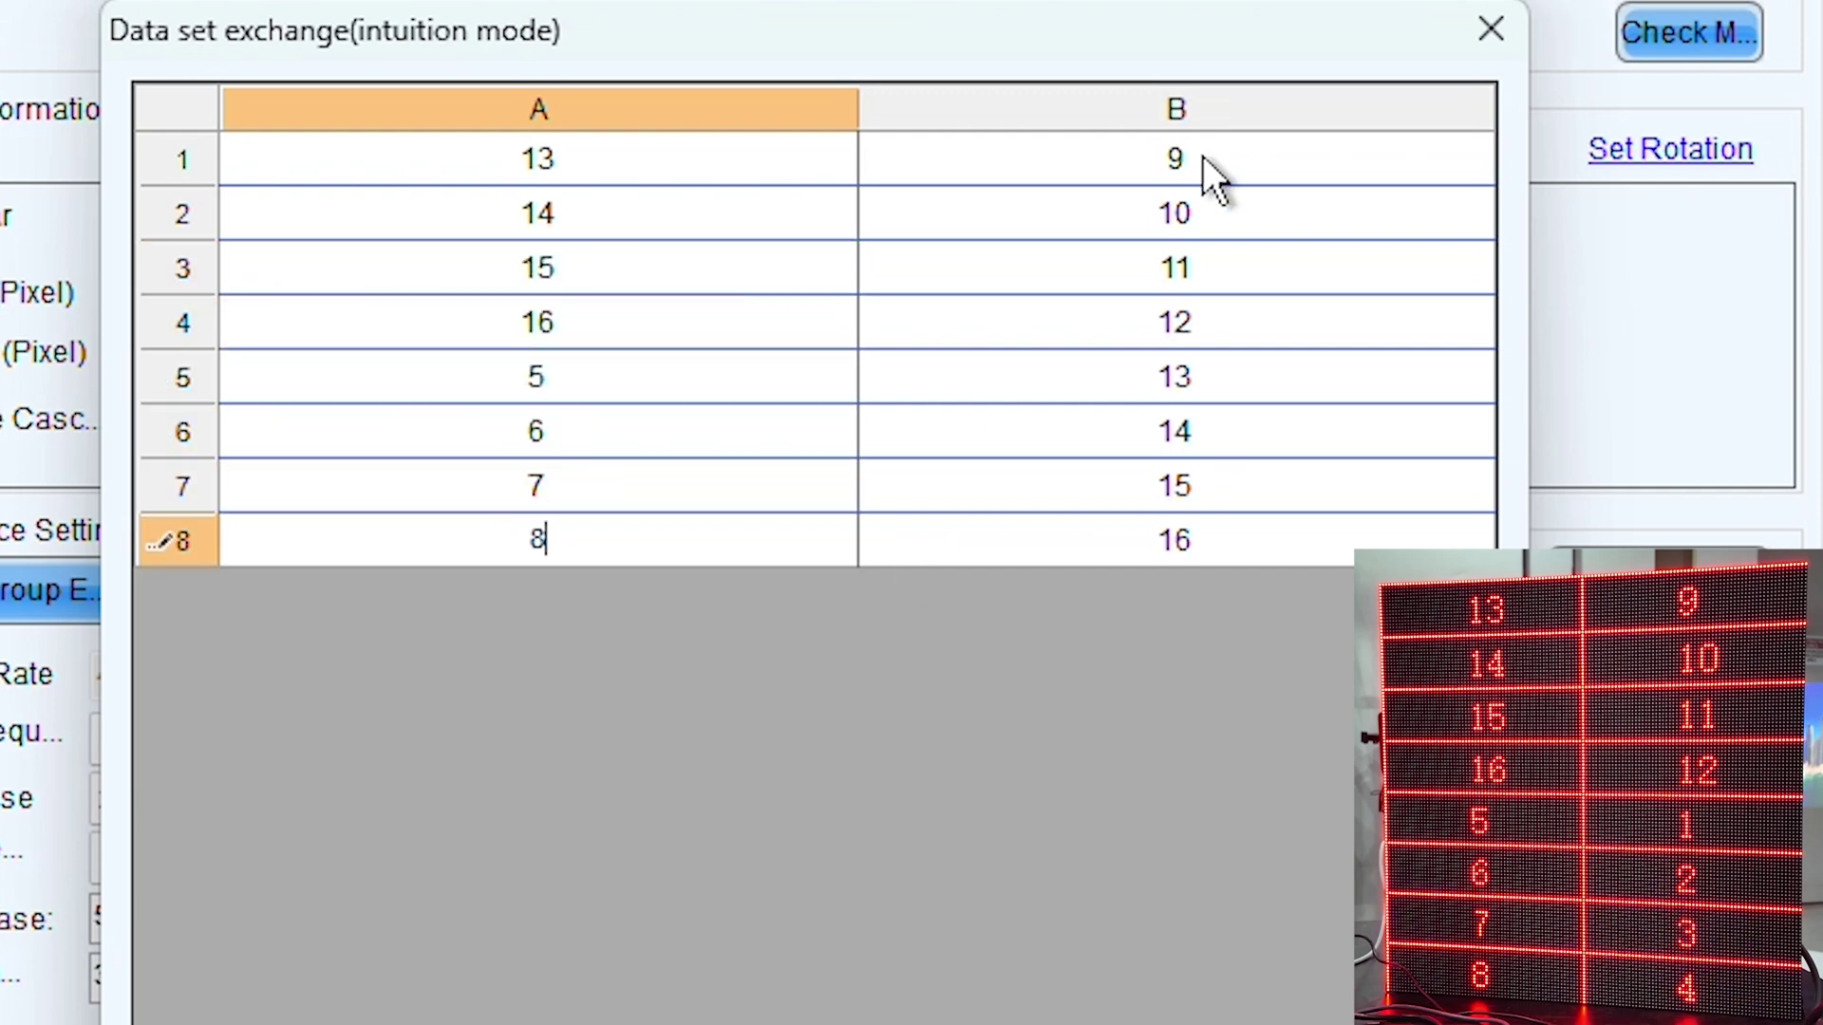
Step: Fill column B with 1, 2, 3 and 4
left_click(1204, 160)
key("Return")
key("Return")
key("Return")
key("Return")
type("1")
key("Return")
type("2")
key("Return")
type("3")
key("Return")
key("4")
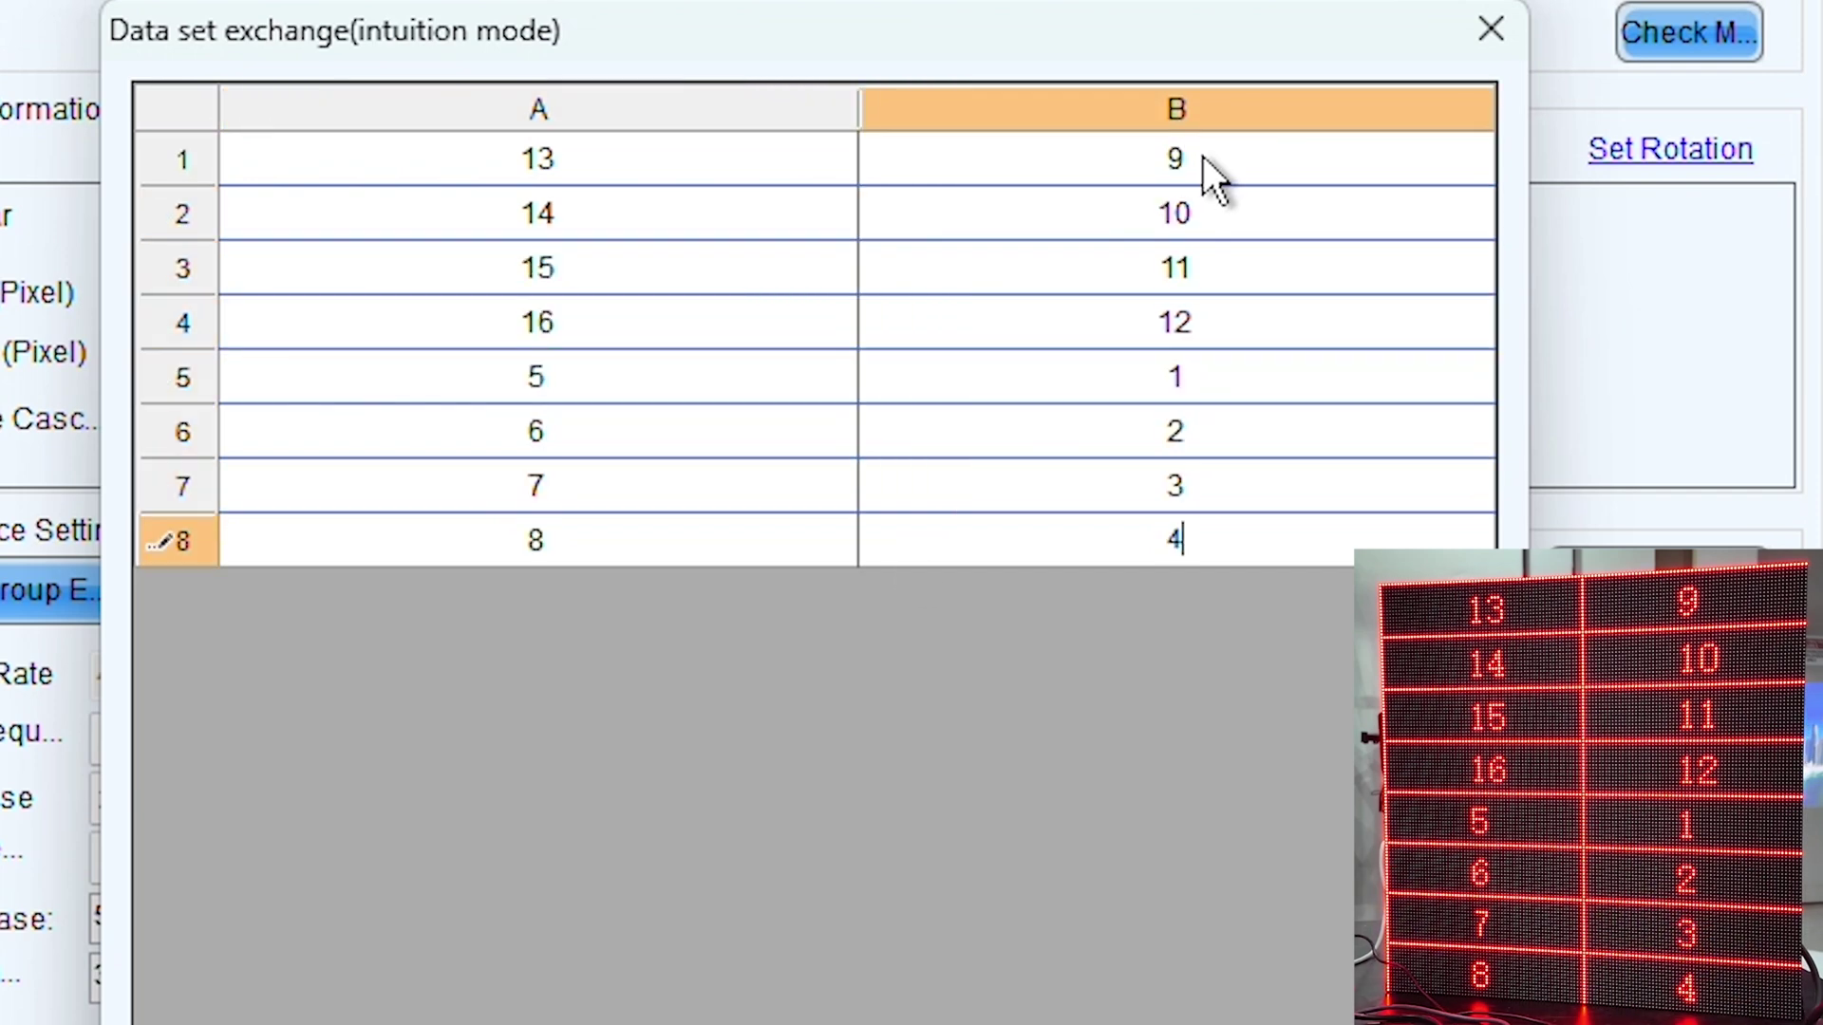
key("Return")
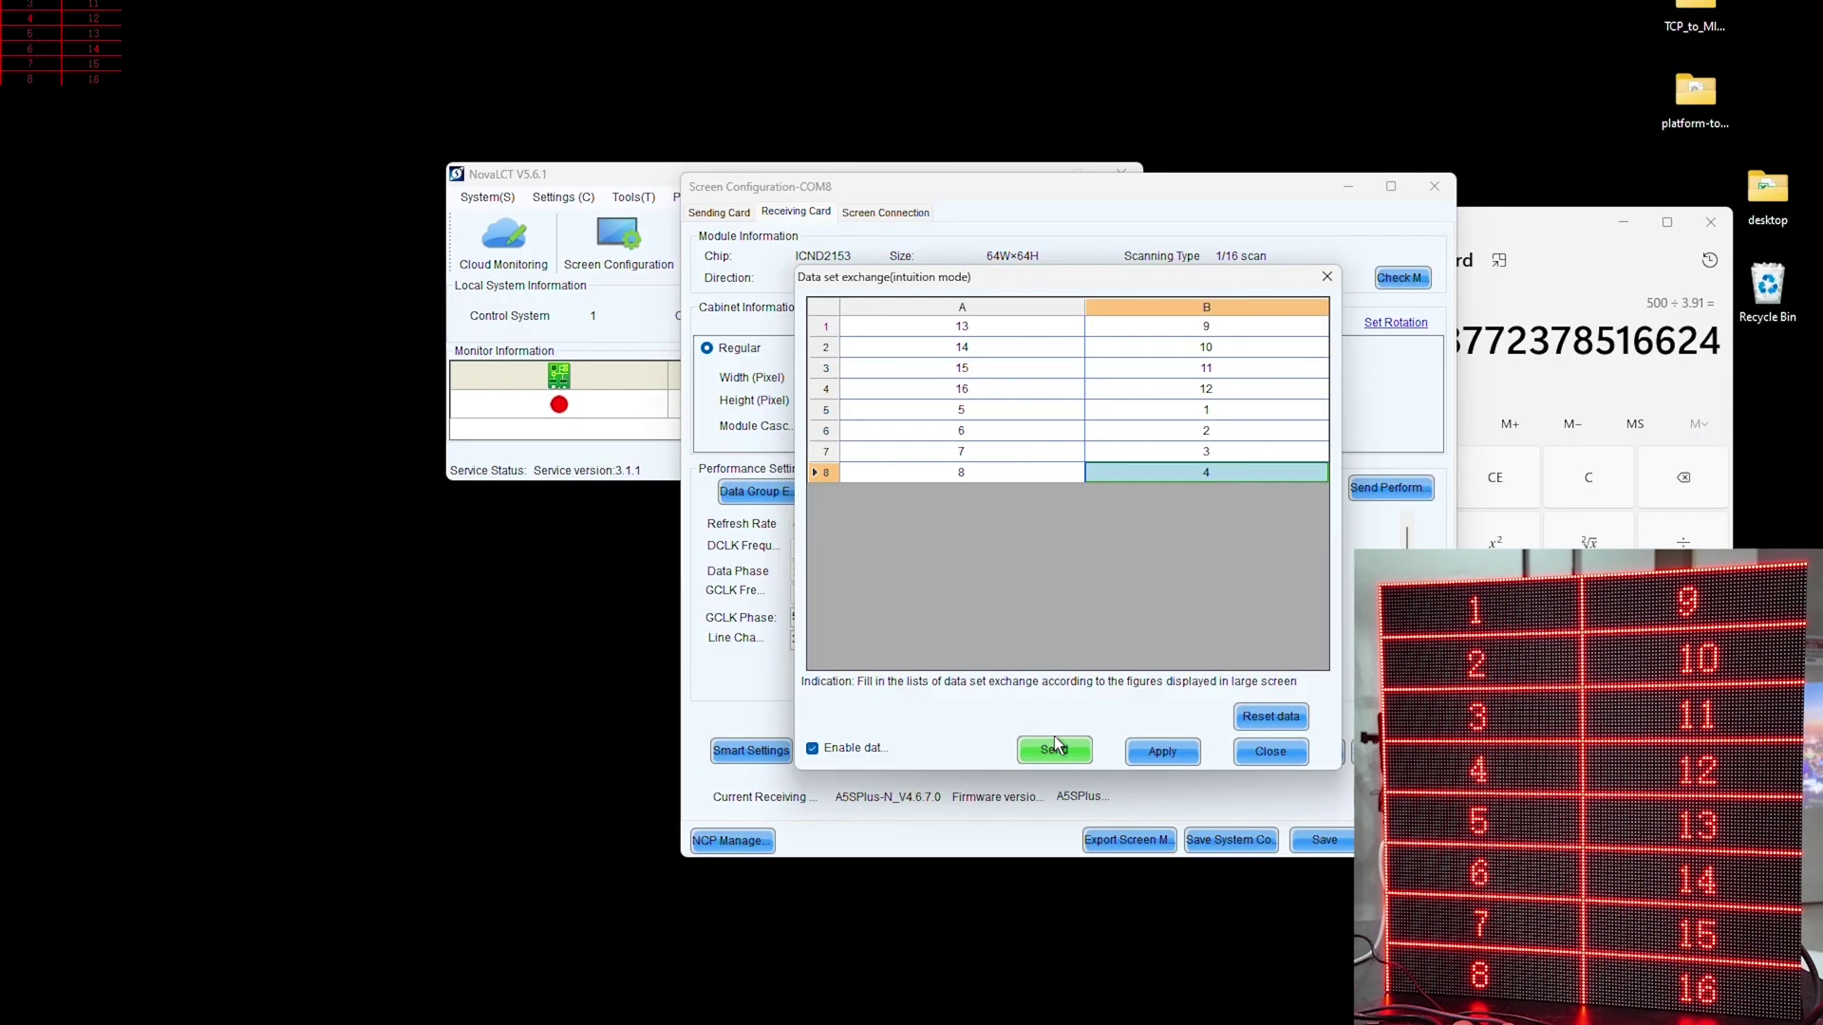
Step: Send and apply the new data group mapping, then close the exchange table
left_click(1056, 747)
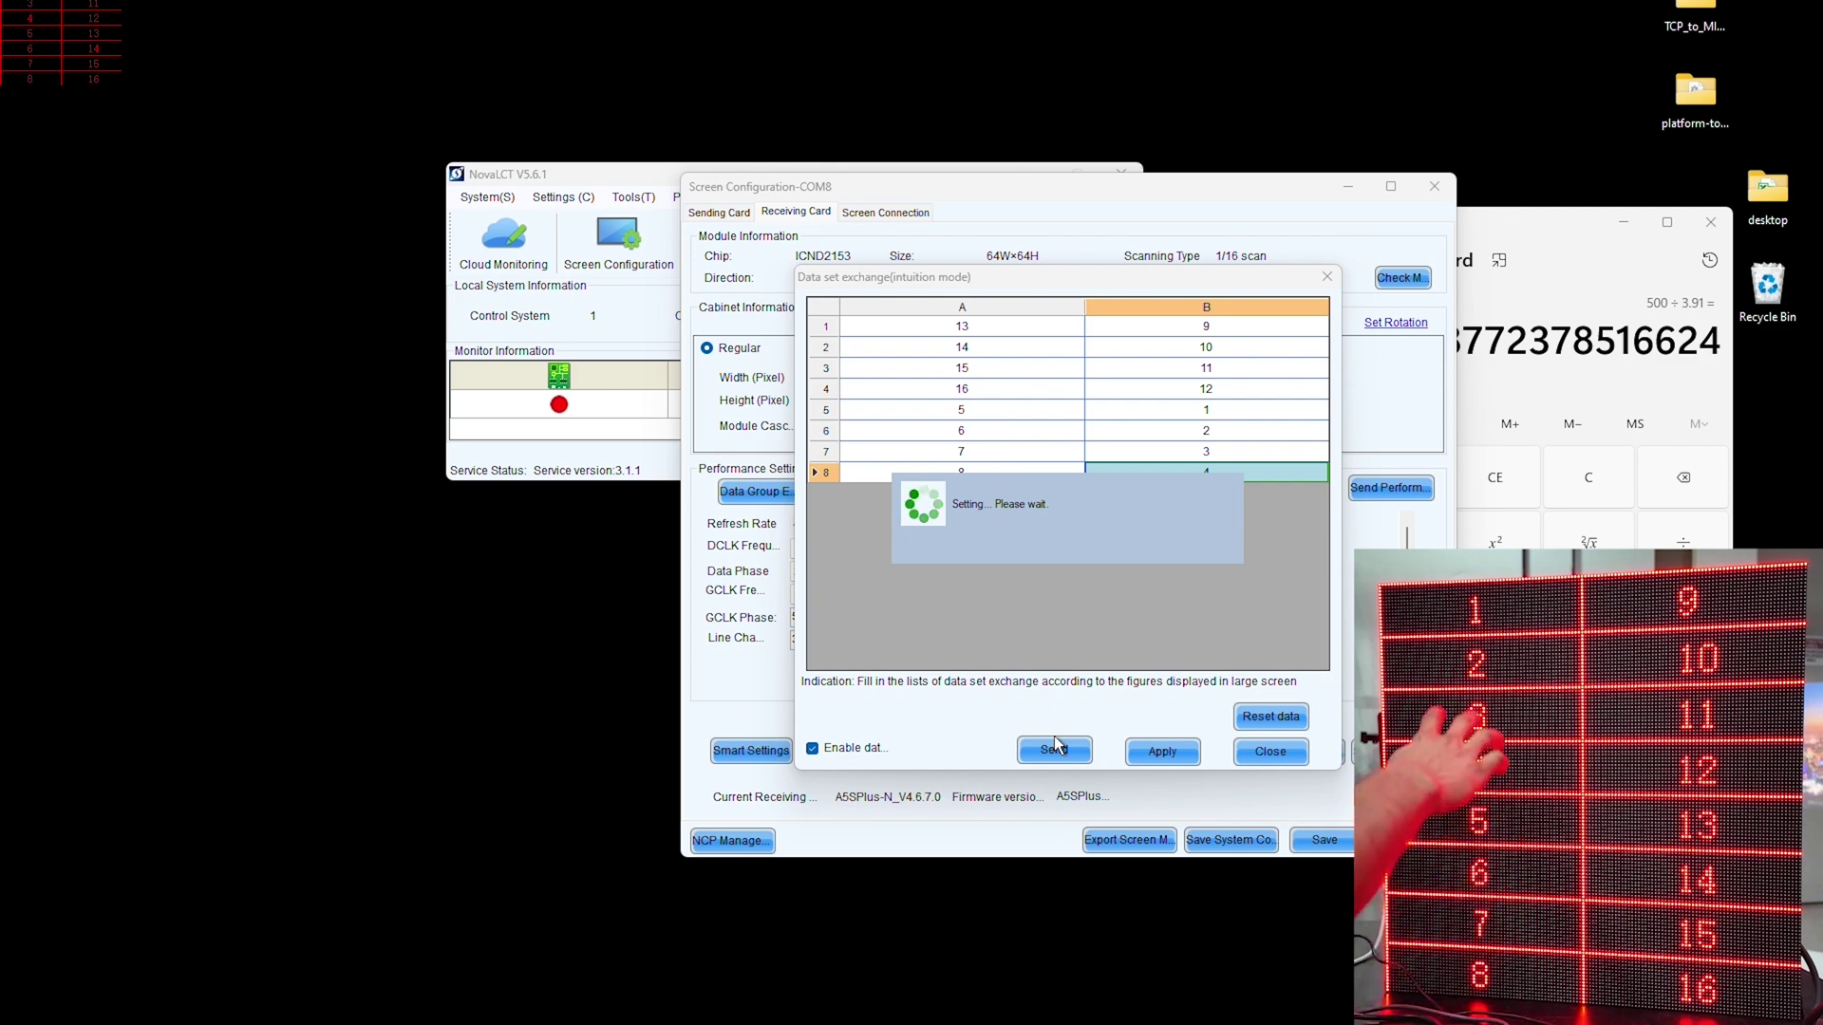
left_click(1066, 556)
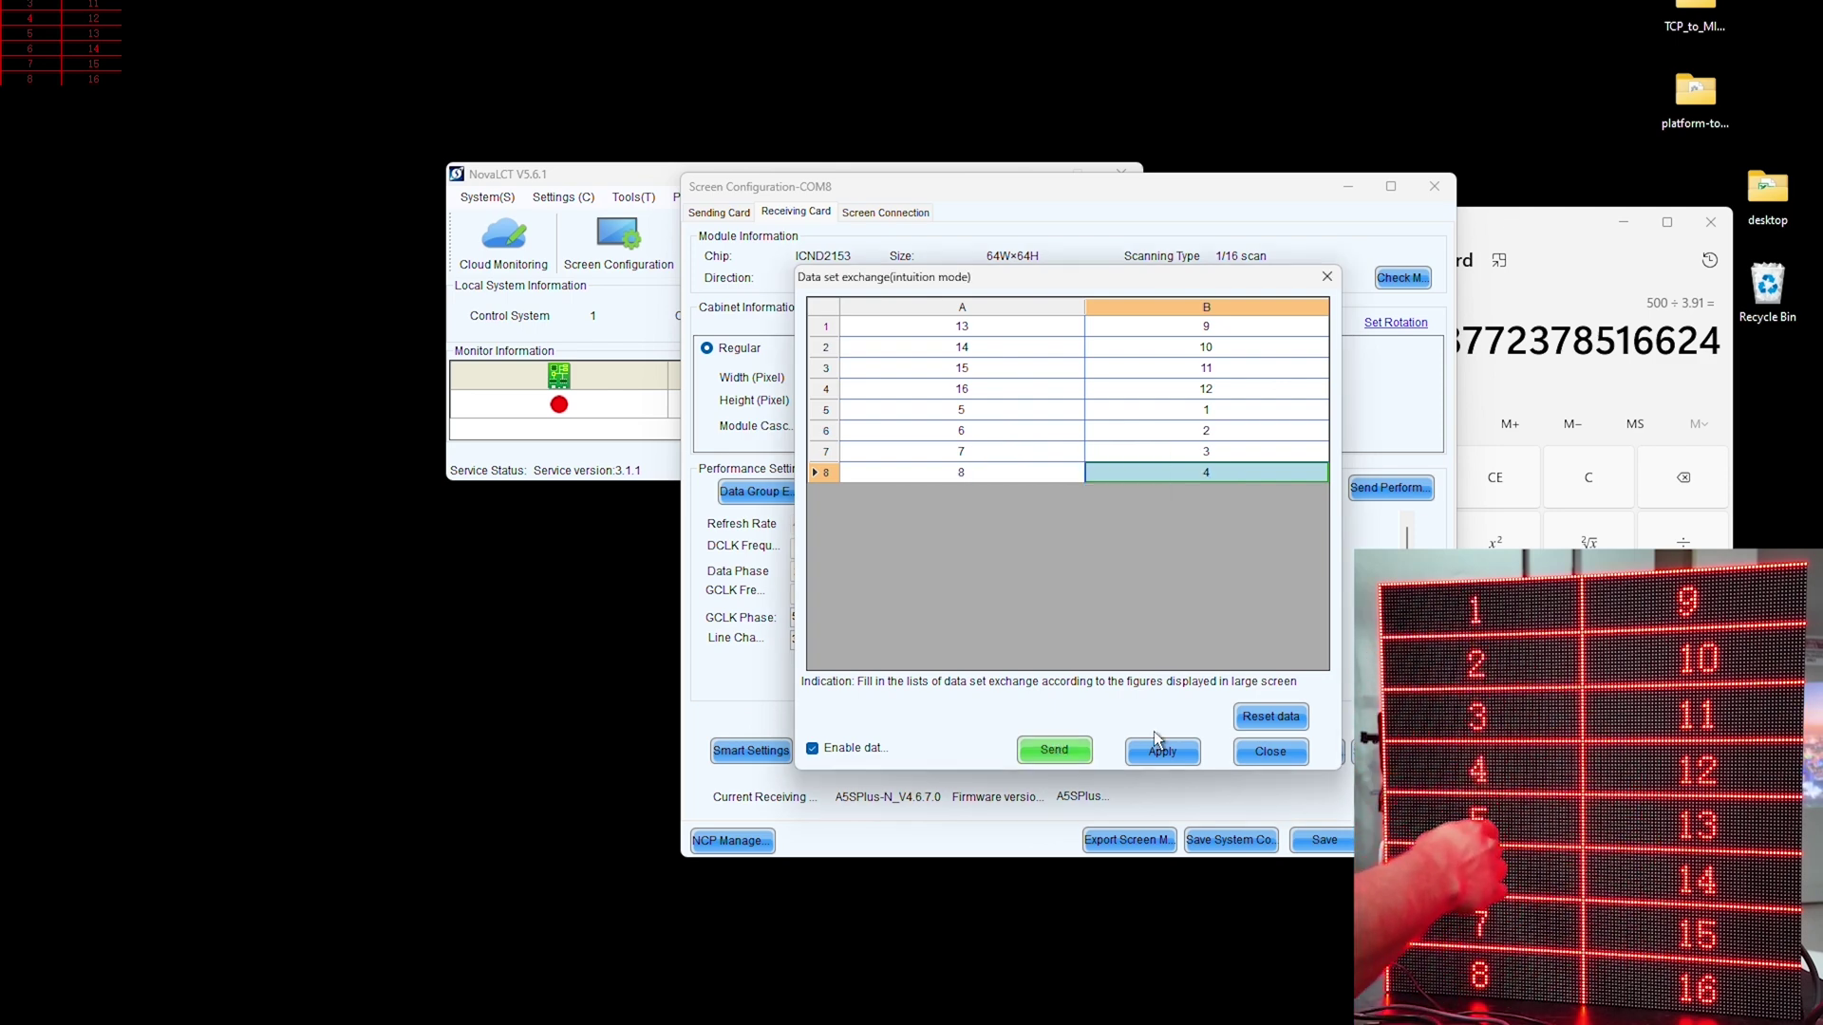
left_click(1160, 751)
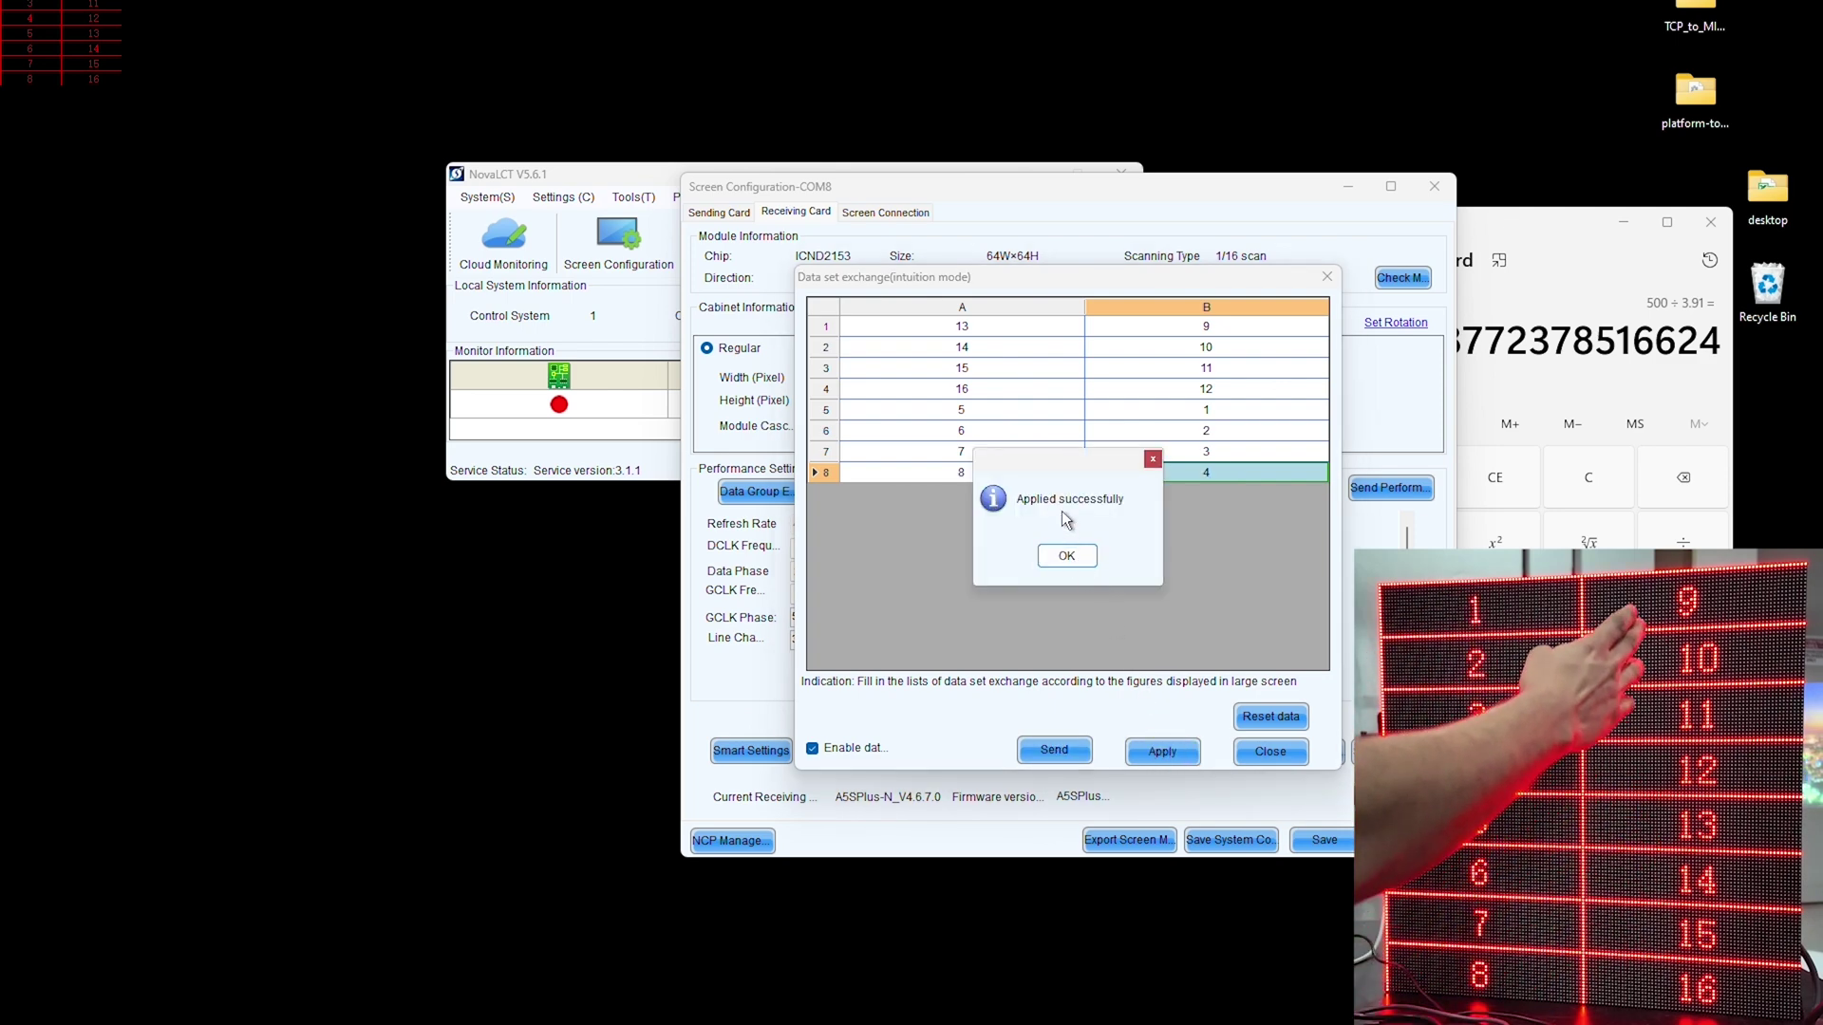
left_click(1066, 556)
left_click(1271, 751)
left_click(1390, 488)
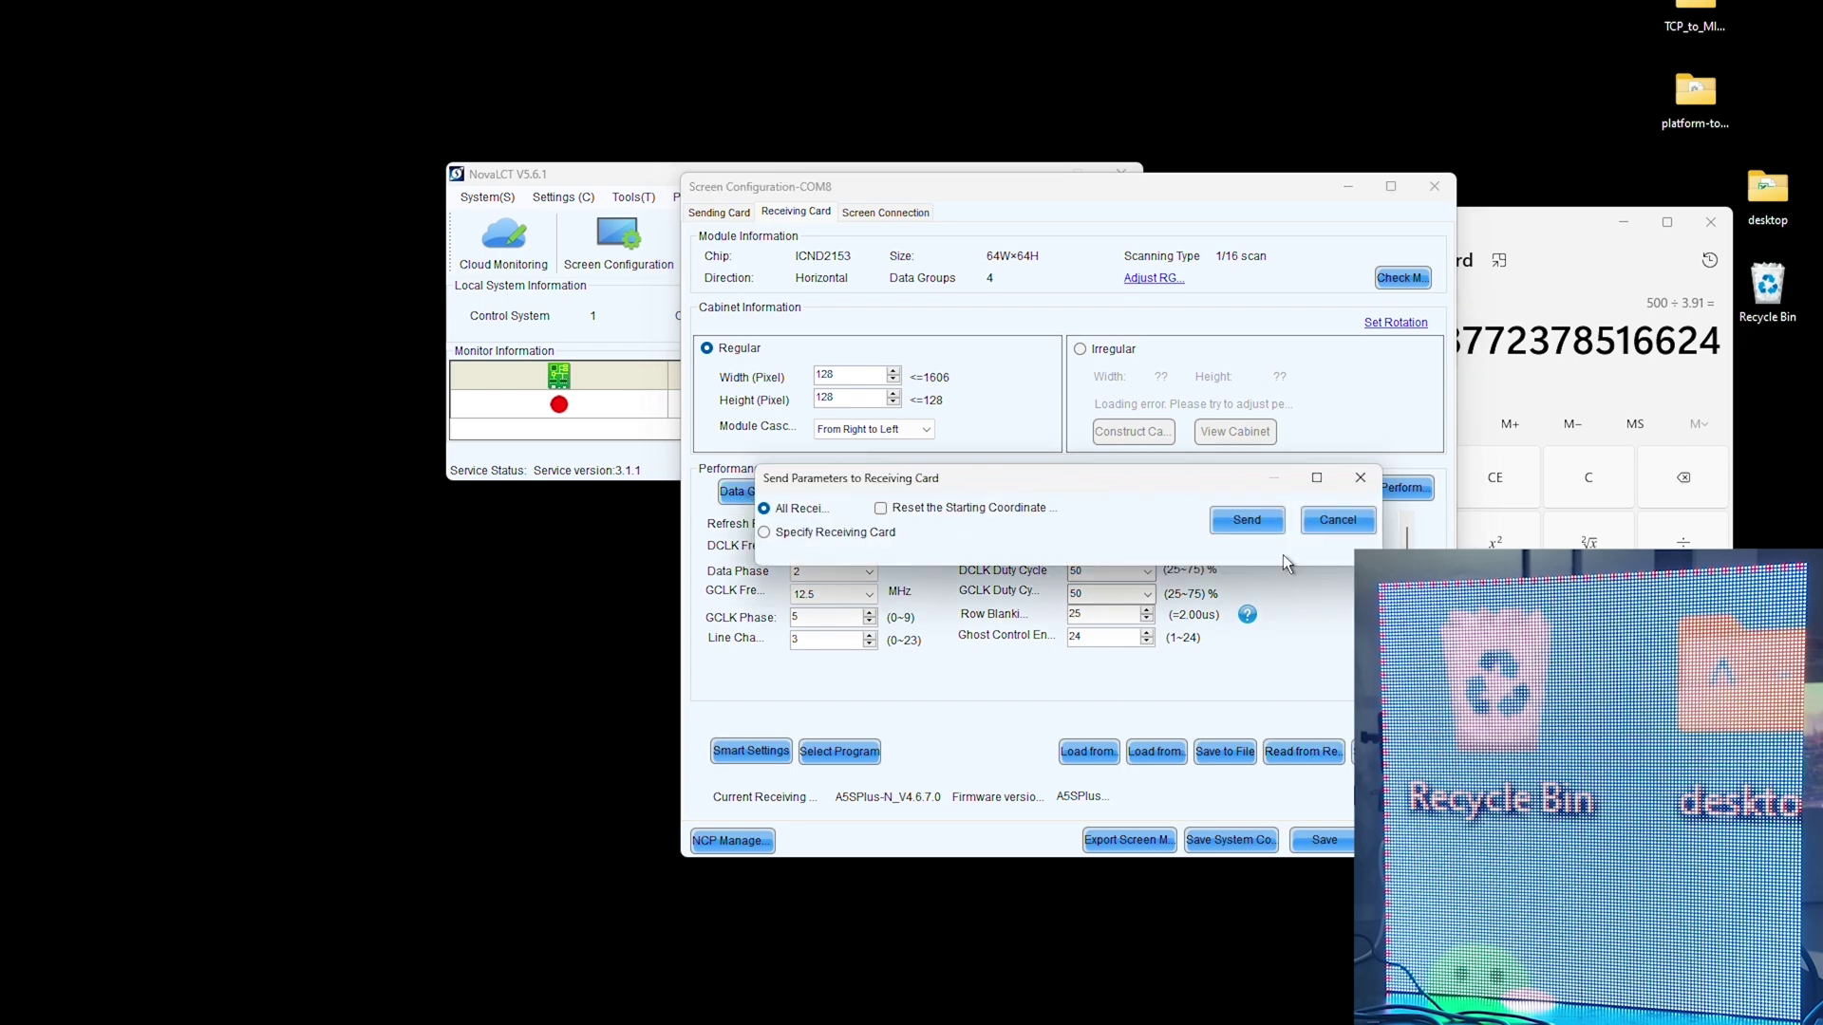
Step: Send the parameters to all receiving cards and save the configuration as an .rcfgx file
left_click(1247, 521)
left_click(1226, 752)
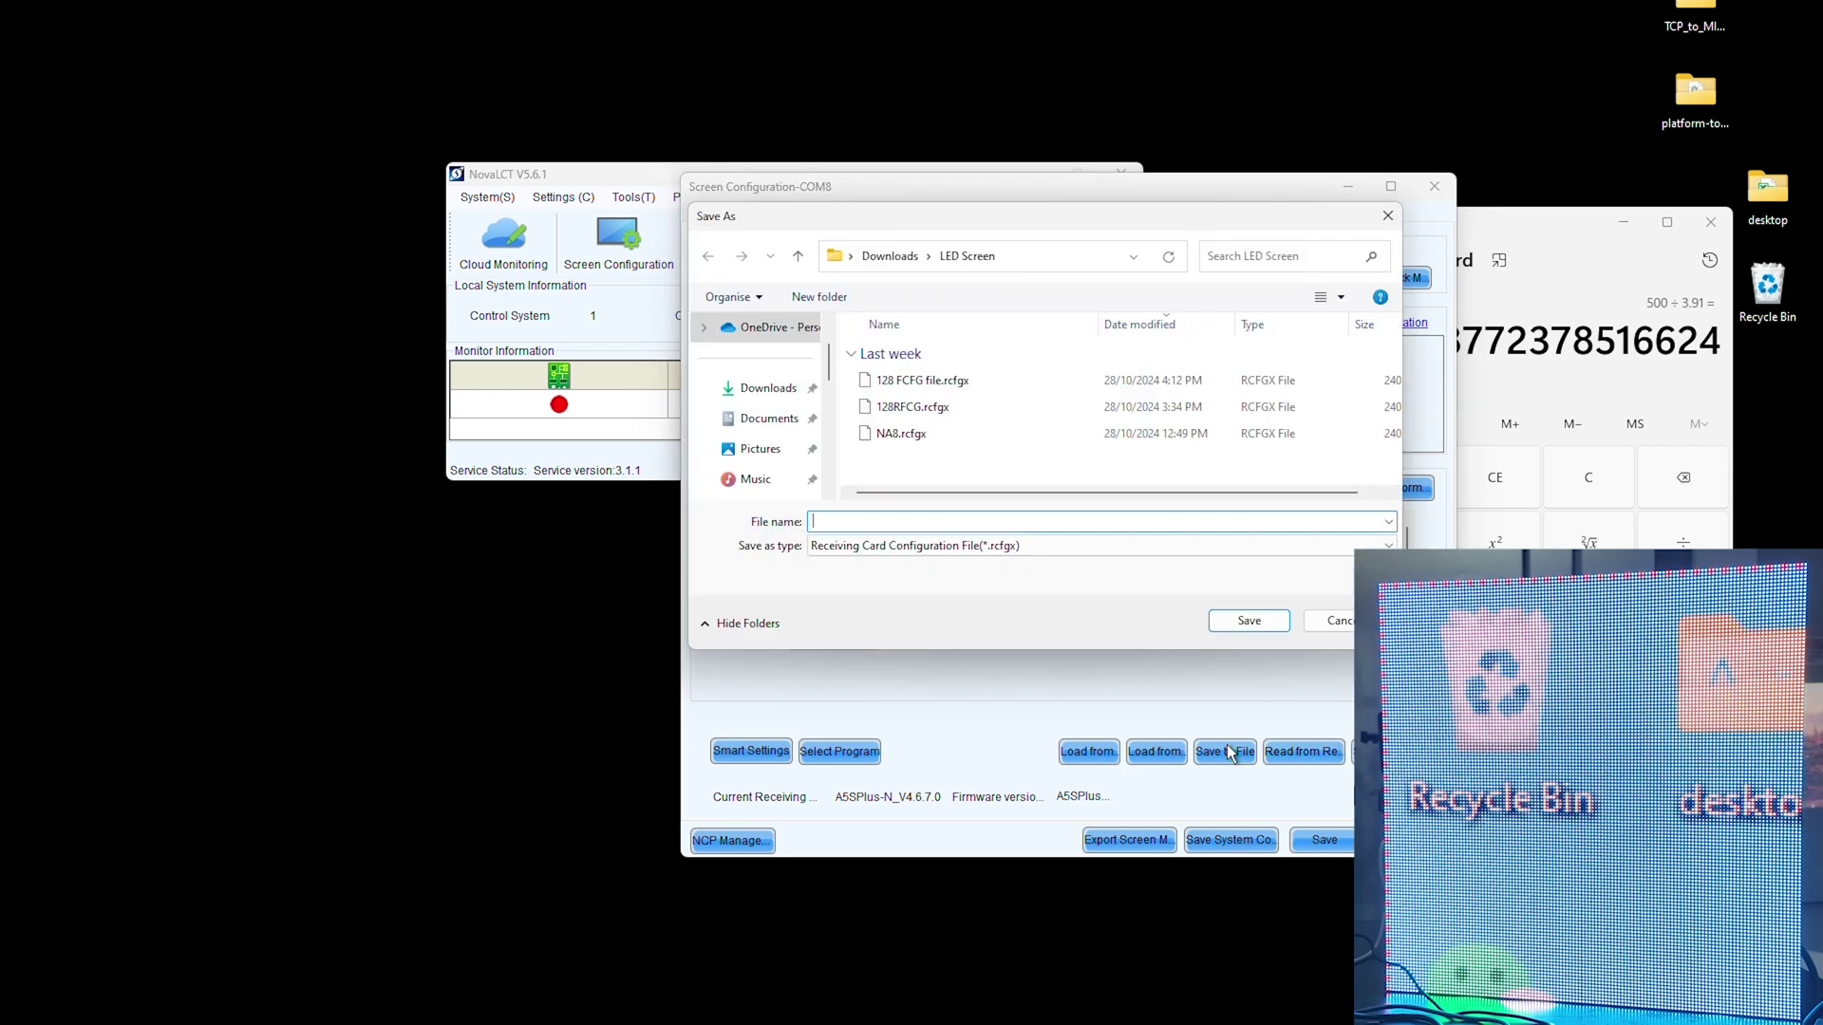